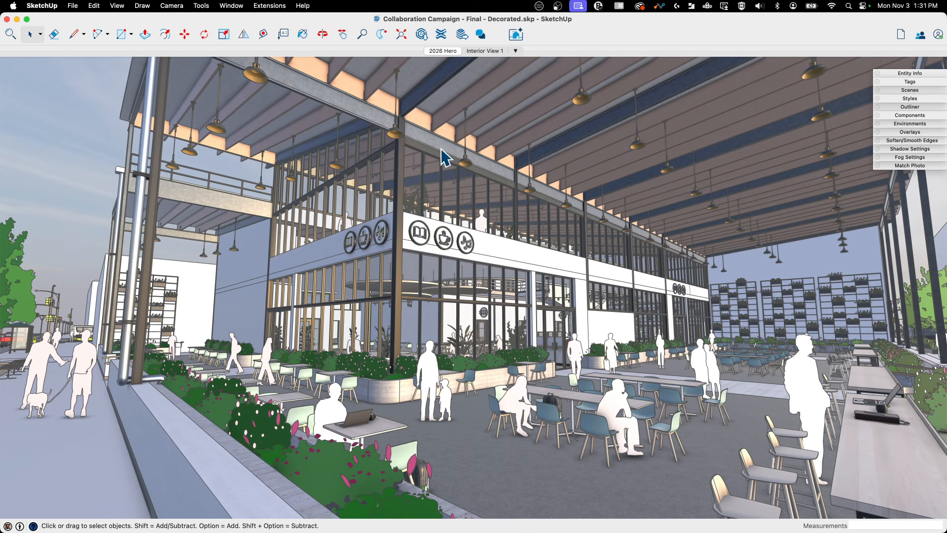
- Open AI Render on the current model view
click(276, 8)
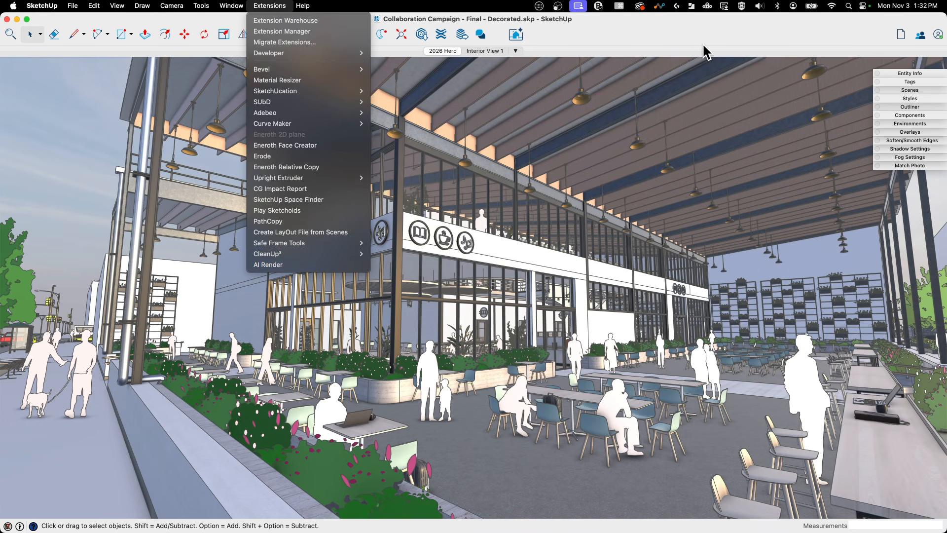
click(638, 38)
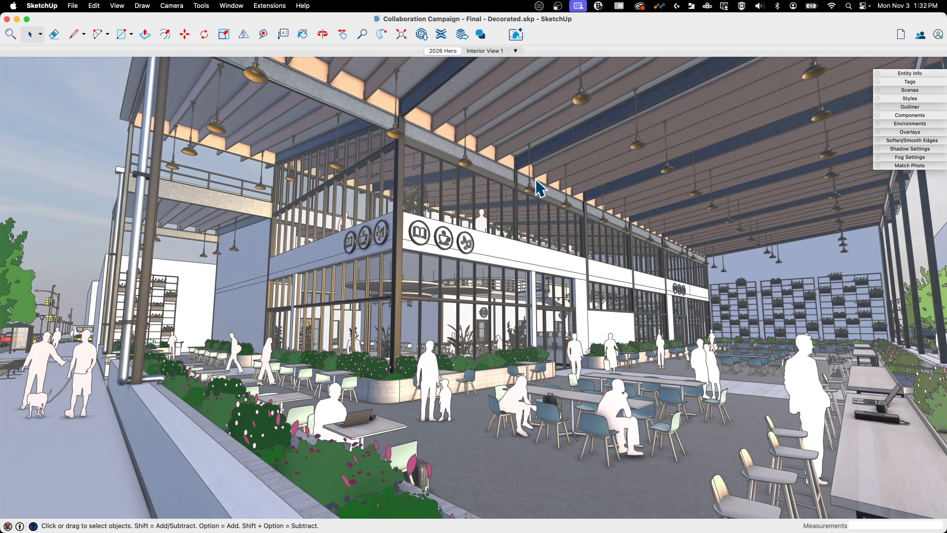
click(516, 35)
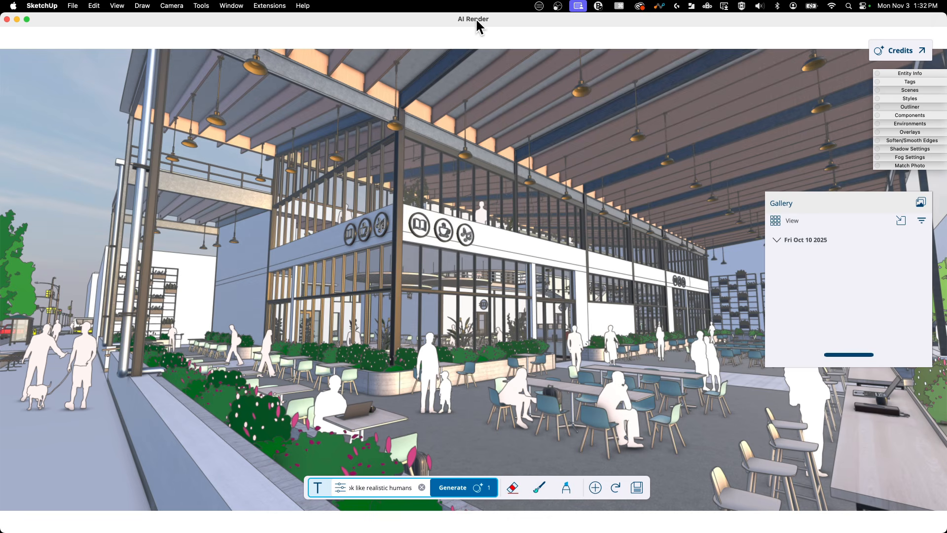
mouse_move(475, 18)
mouse_down()
mouse_move(662, 85)
mouse_move(866, 368)
mouse_move(577, 120)
mouse_move(448, 30)
mouse_move(796, 395)
mouse_move(699, 262)
mouse_move(472, 19)
mouse_move(622, 142)
mouse_move(614, 142)
mouse_move(755, 287)
mouse_move(481, 296)
mouse_move(732, 227)
mouse_move(567, 223)
mouse_up()
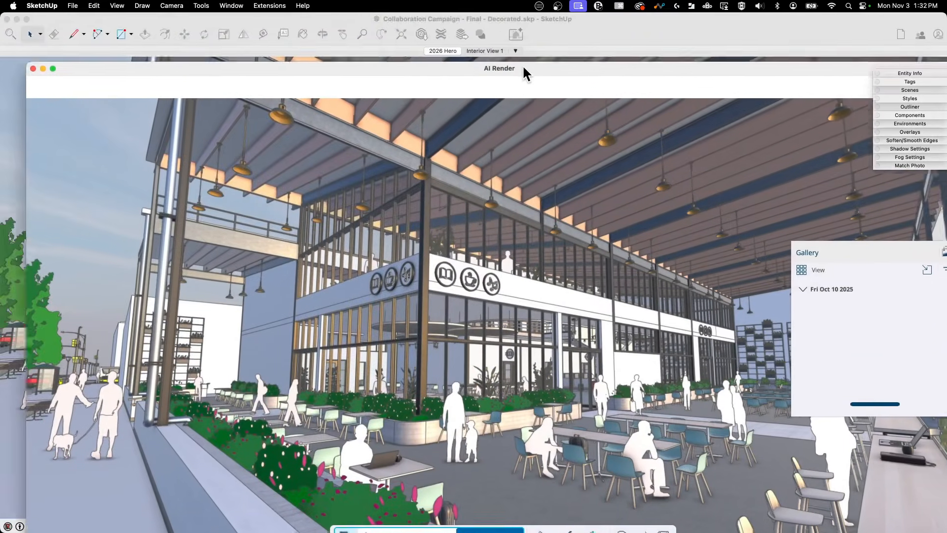
drag(523, 64, 499, 19)
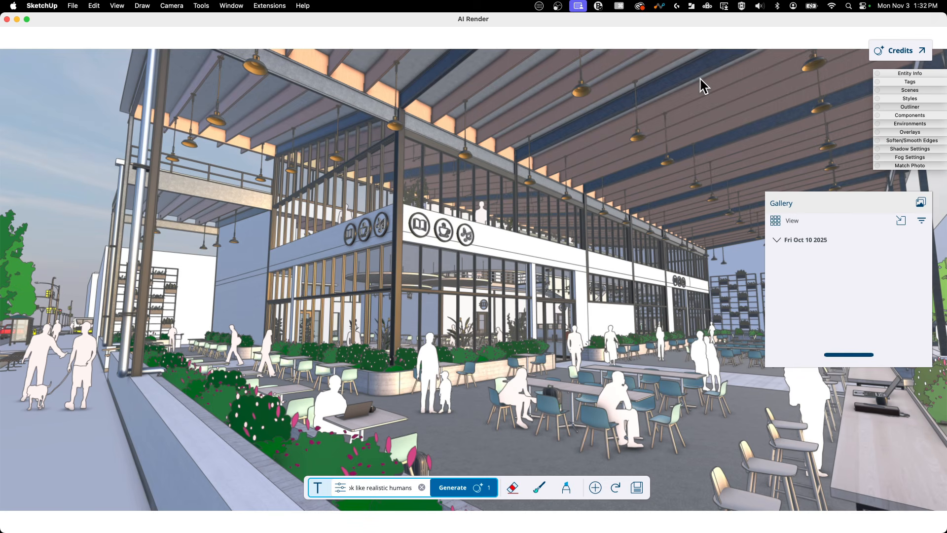
mouse_move(923, 80)
mouse_down()
mouse_move(478, 80)
mouse_move(430, 105)
mouse_move(918, 81)
mouse_up()
click(430, 105)
click(430, 103)
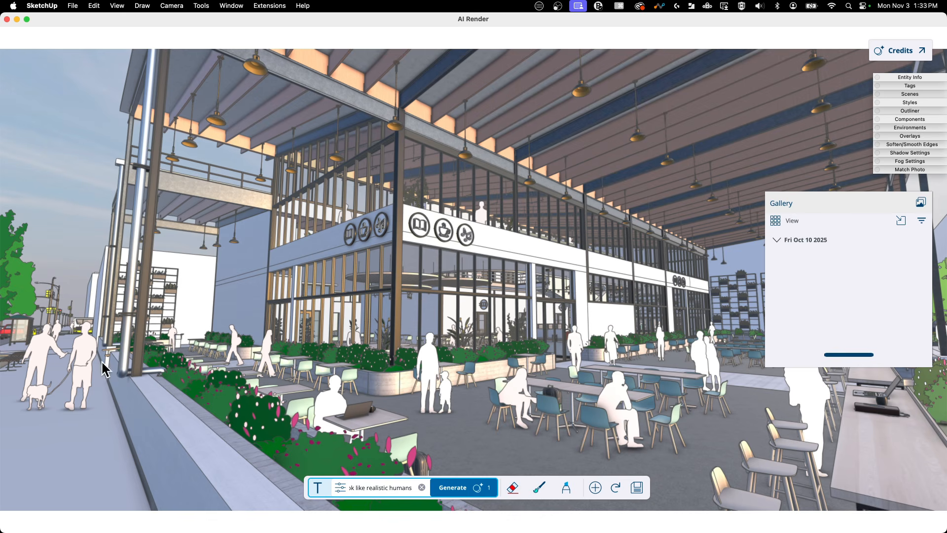
- Clear the leftover prompt text and collapse the gallery
click(422, 487)
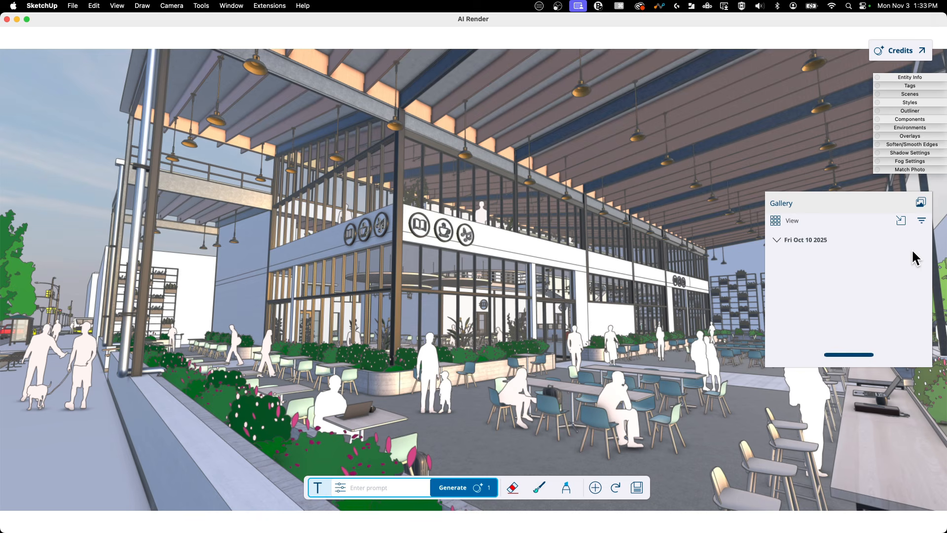
click(809, 202)
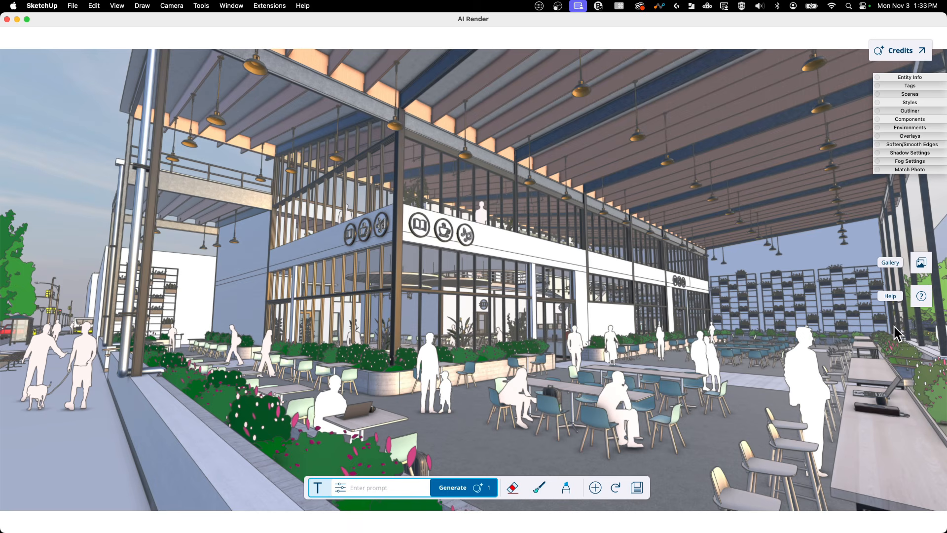
- Check the AI credit balance and close its window
click(920, 53)
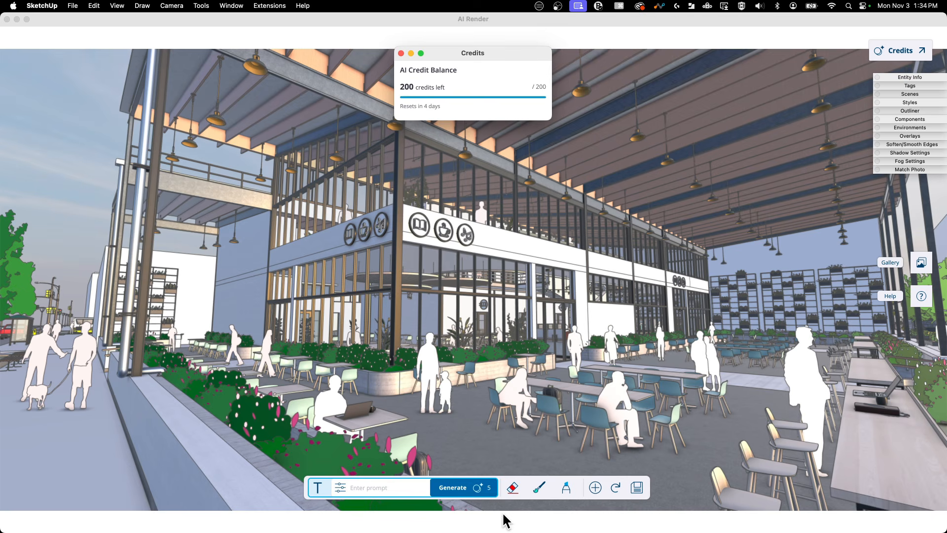
click(401, 53)
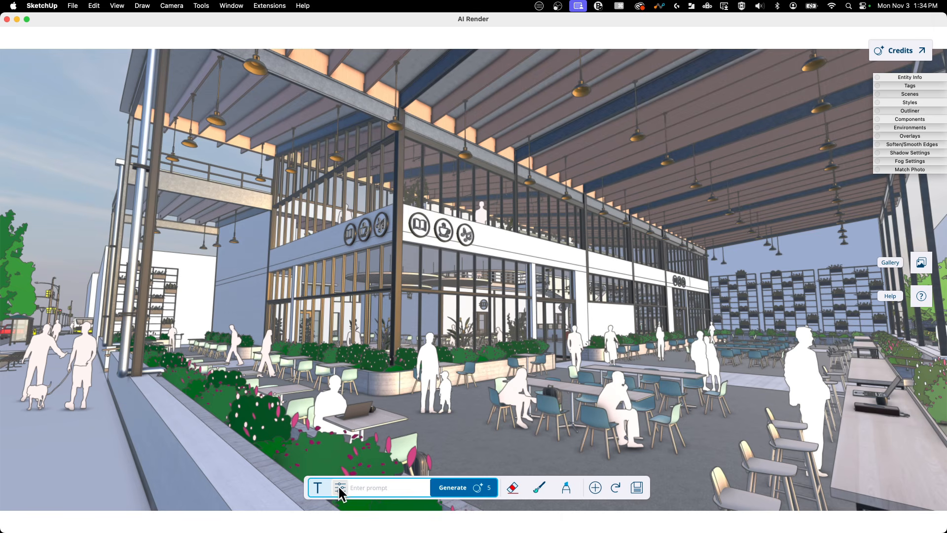
- Open the prompt settings and review the negative prompt option in the additional settings of the Auto preset
click(354, 488)
click(342, 486)
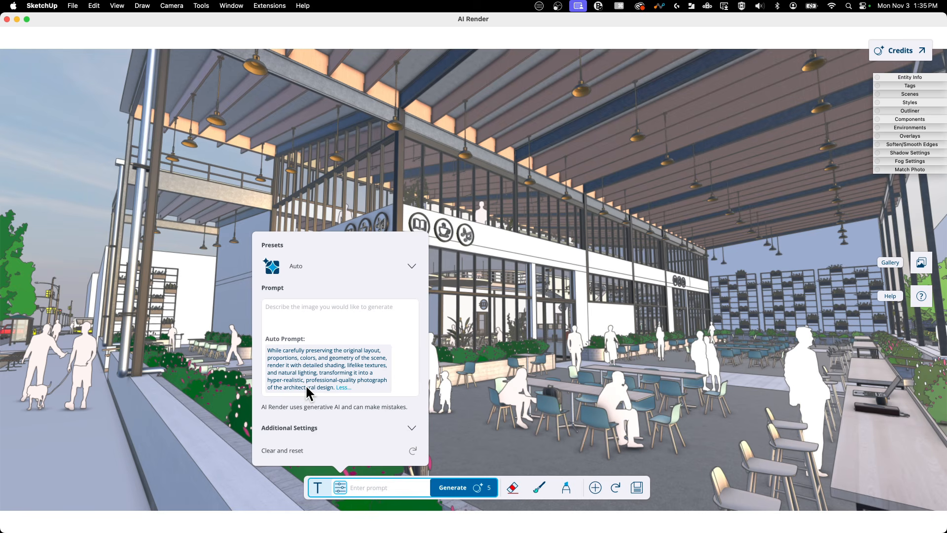
click(411, 427)
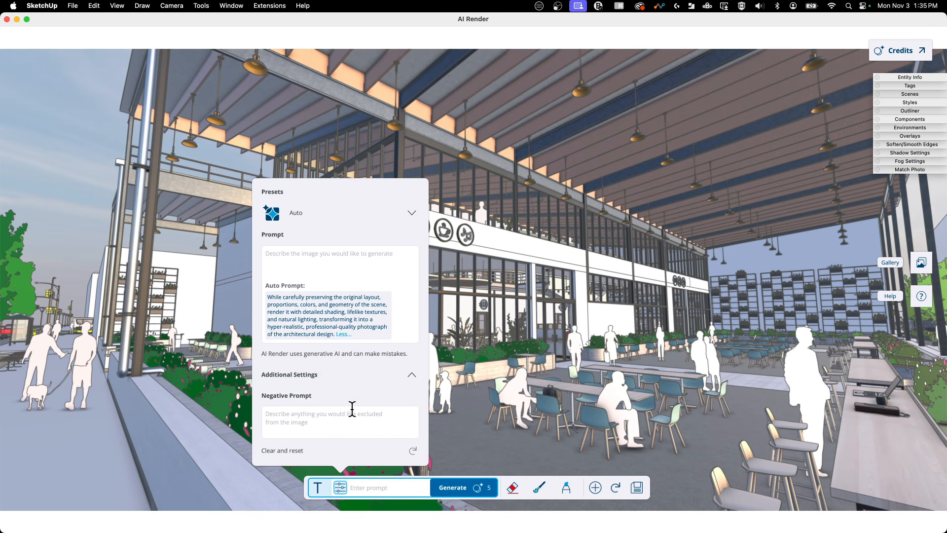
click(412, 375)
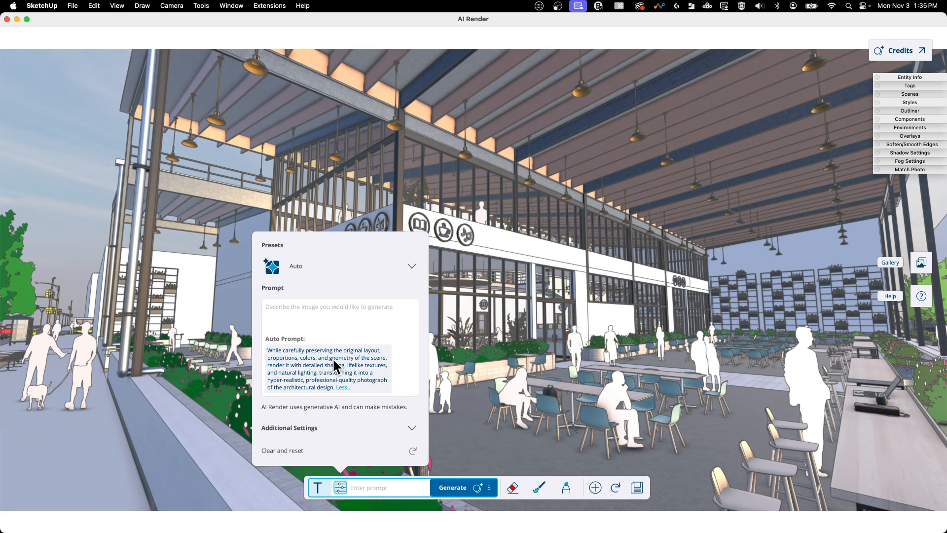
- Choose the Exterior Photorealistic preset and expand its additional settings
click(412, 265)
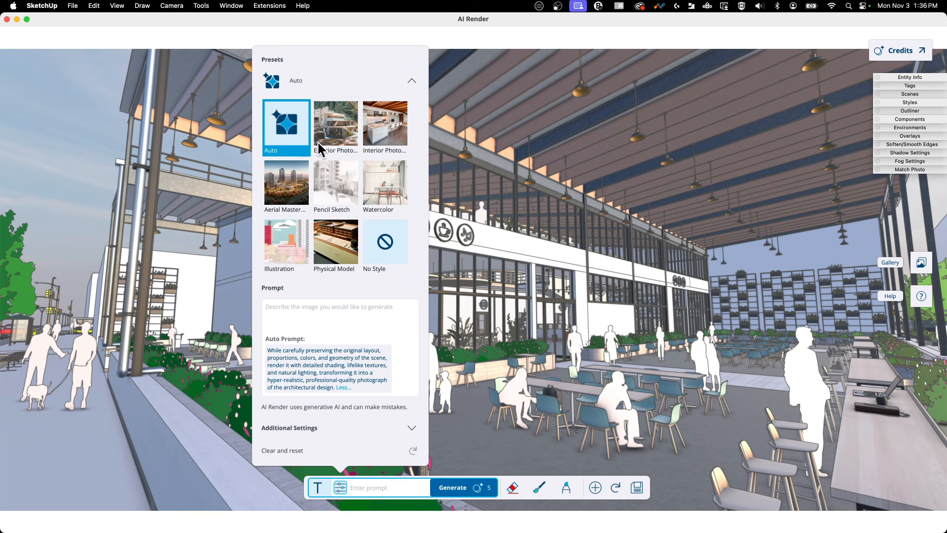
click(342, 121)
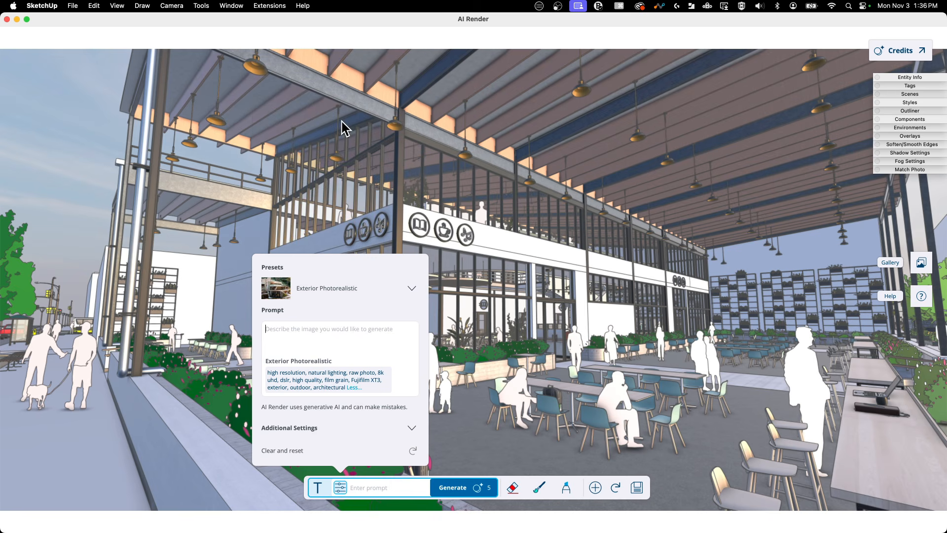
click(286, 338)
click(340, 375)
click(412, 429)
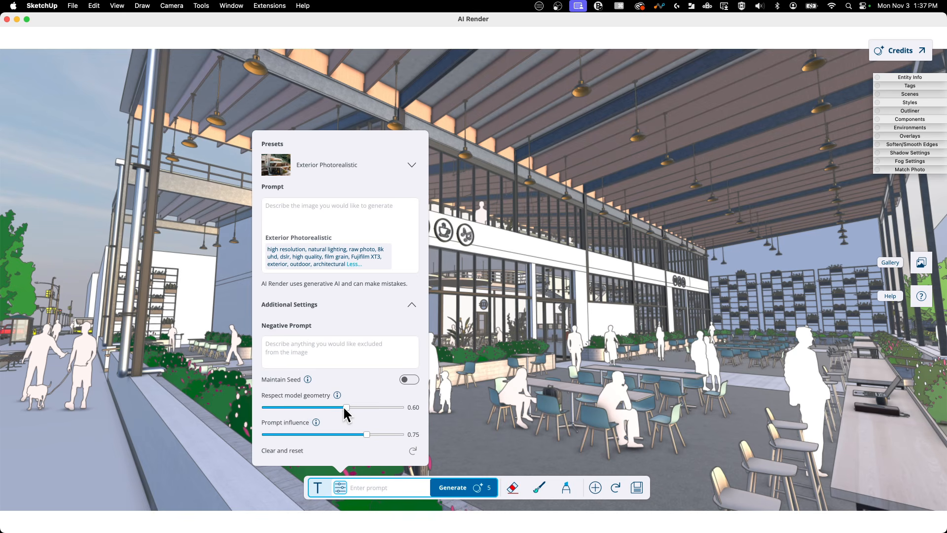
- Set Respect model geometry to 0.75 and Prompt influence to 0.90
drag(344, 406, 407, 404)
drag(367, 434, 408, 435)
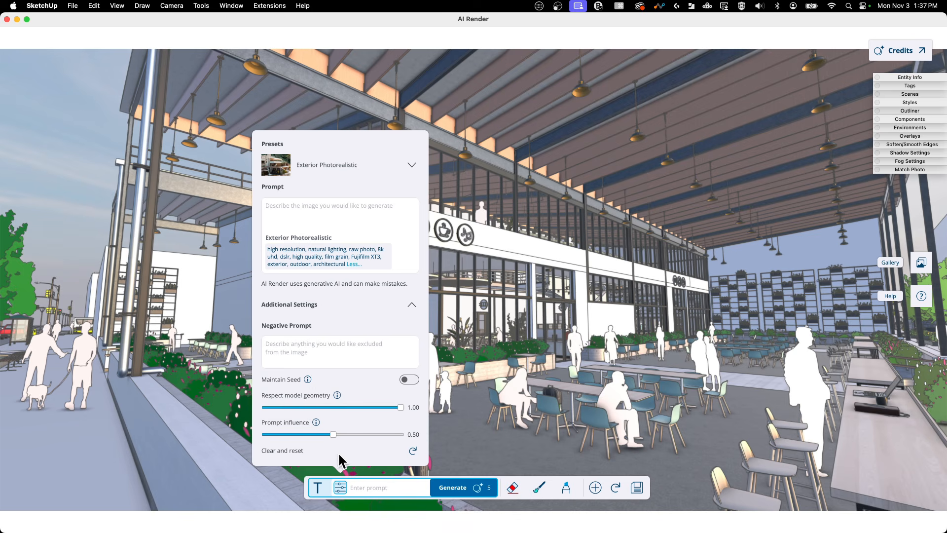
drag(399, 405, 348, 408)
drag(348, 406, 369, 405)
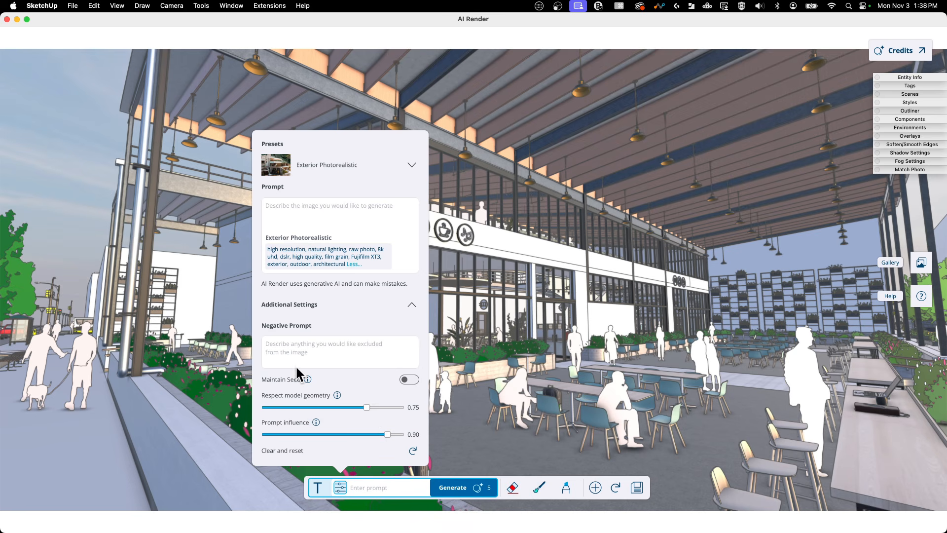
- Switch to the Auto preset and generate the renders without a written prompt
click(410, 167)
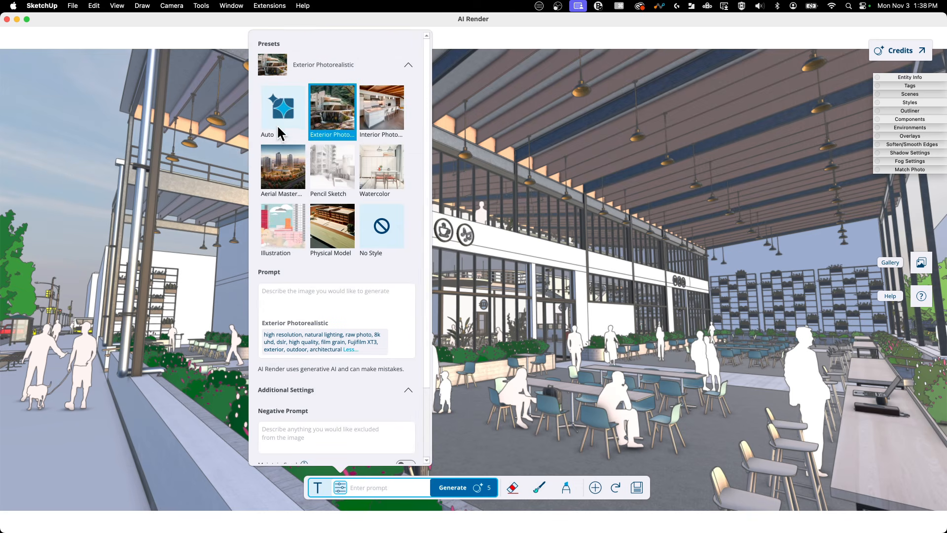
click(277, 104)
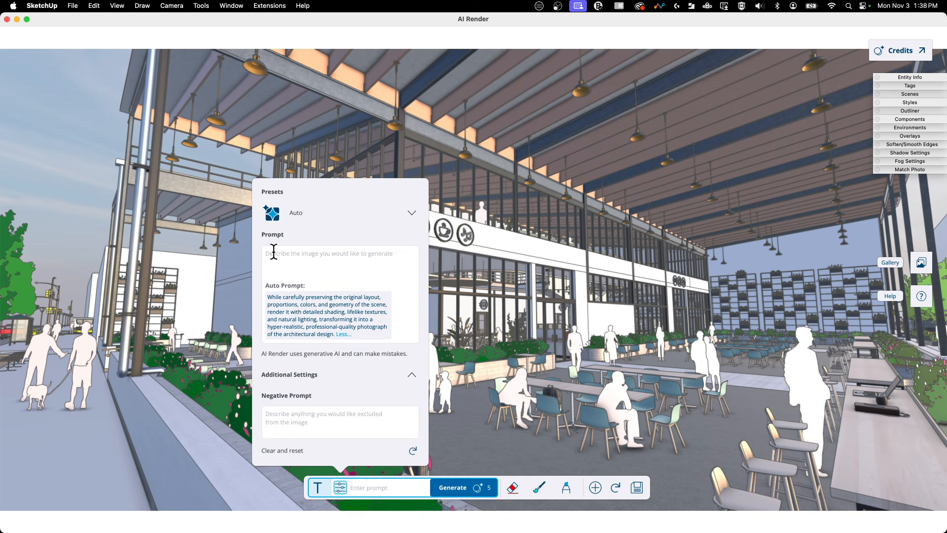
click(453, 488)
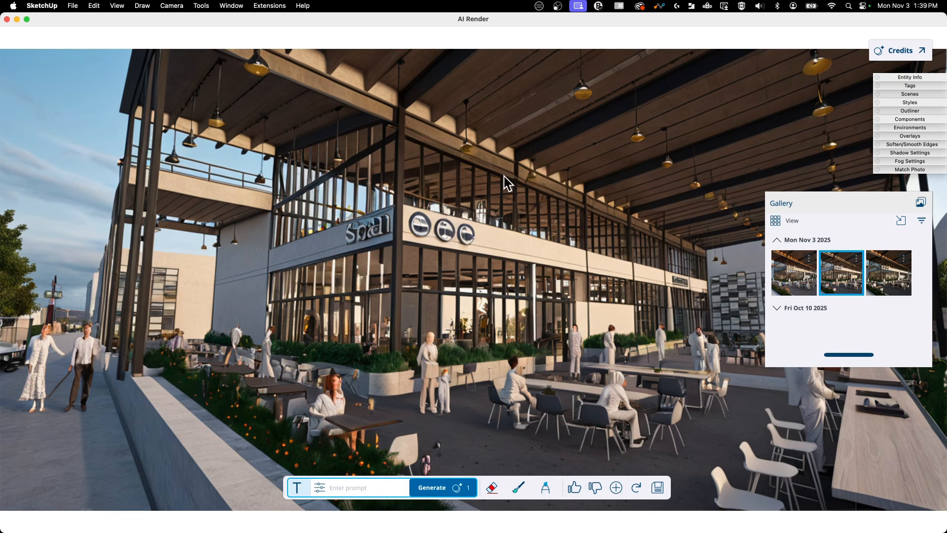
- Compare the three generated renders in the gallery and display the third one
click(799, 277)
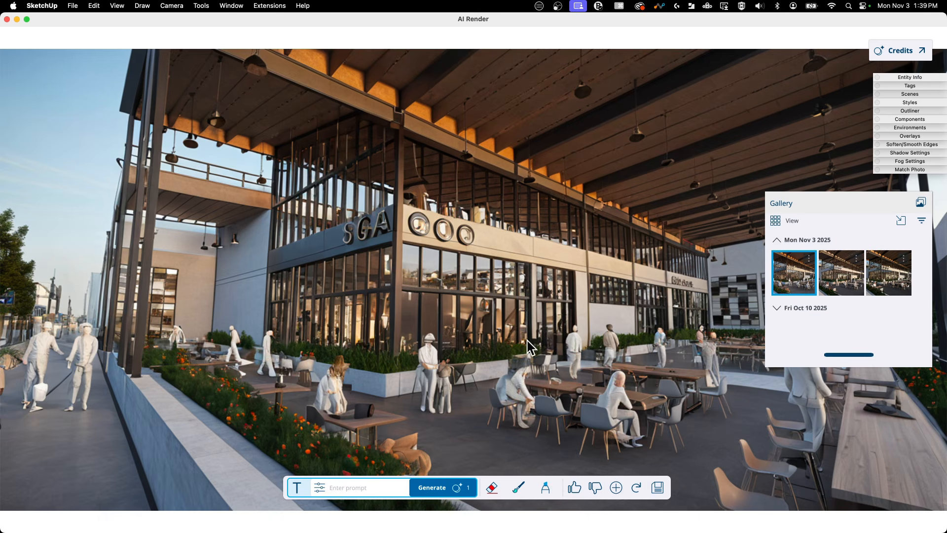
click(834, 273)
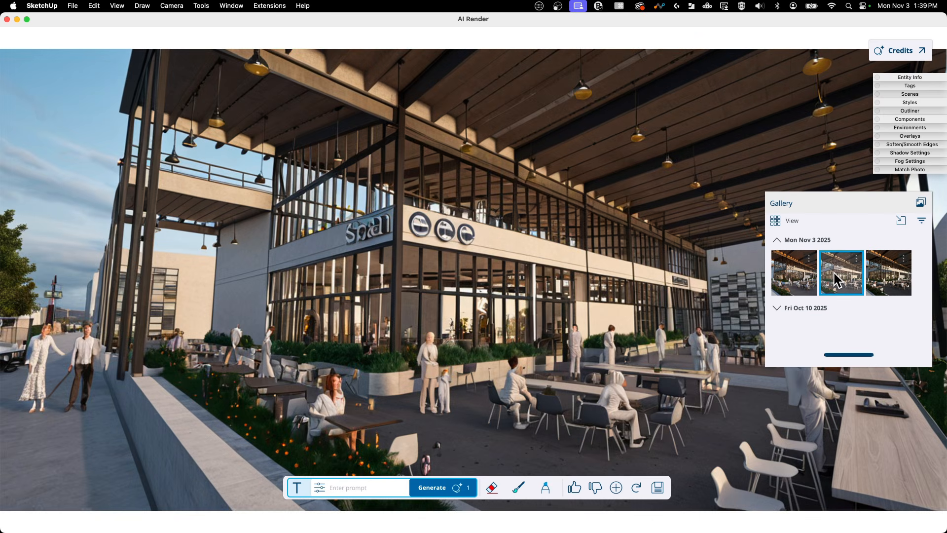
click(897, 279)
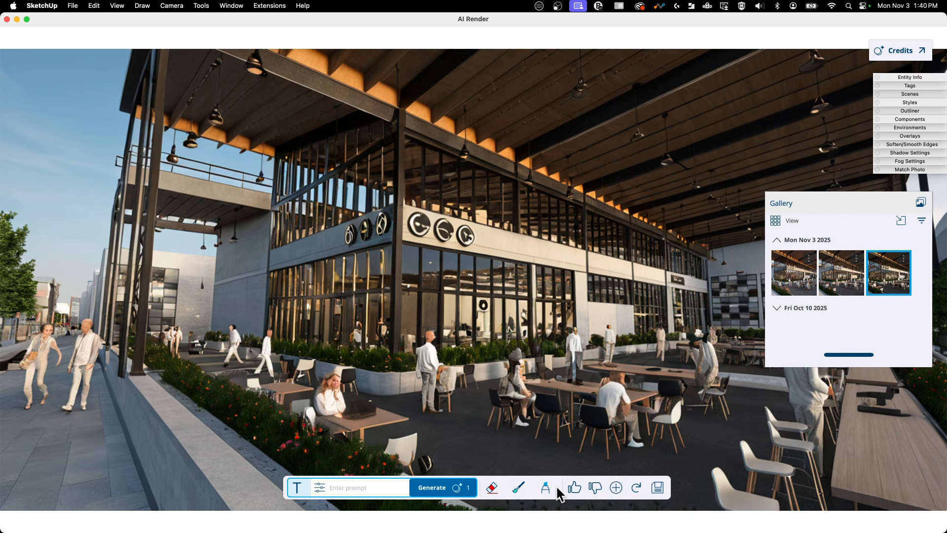
- Try the dislike and like ratings on the displayed render, cancelling the feedback form each time
click(588, 488)
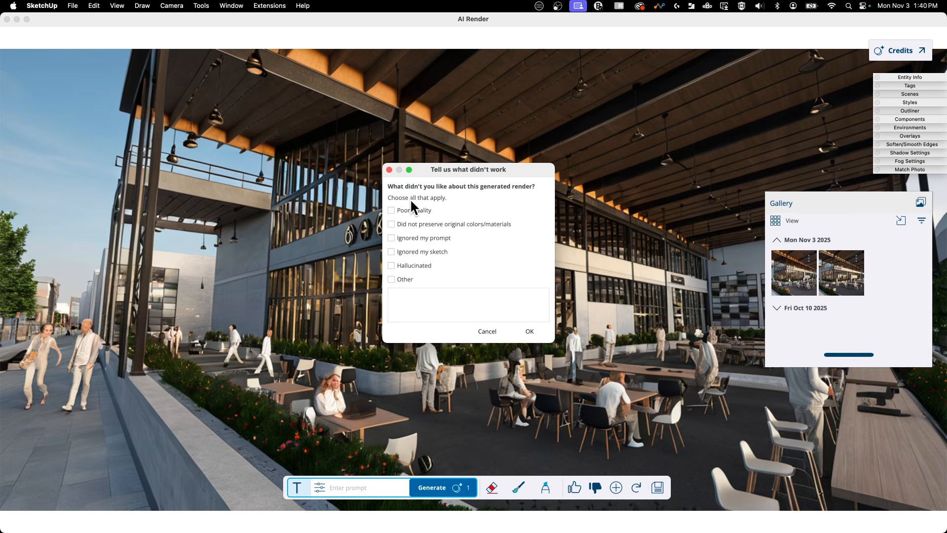
click(486, 332)
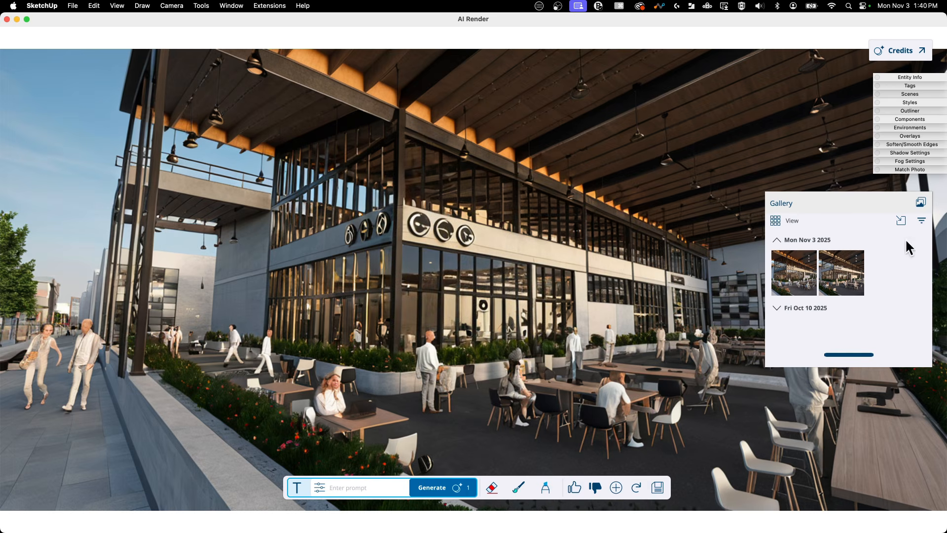
click(575, 487)
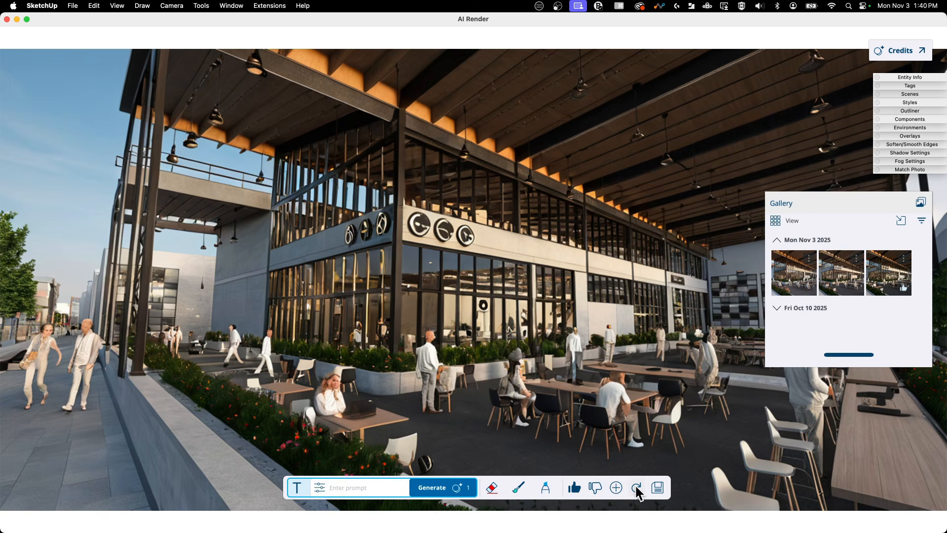
click(596, 489)
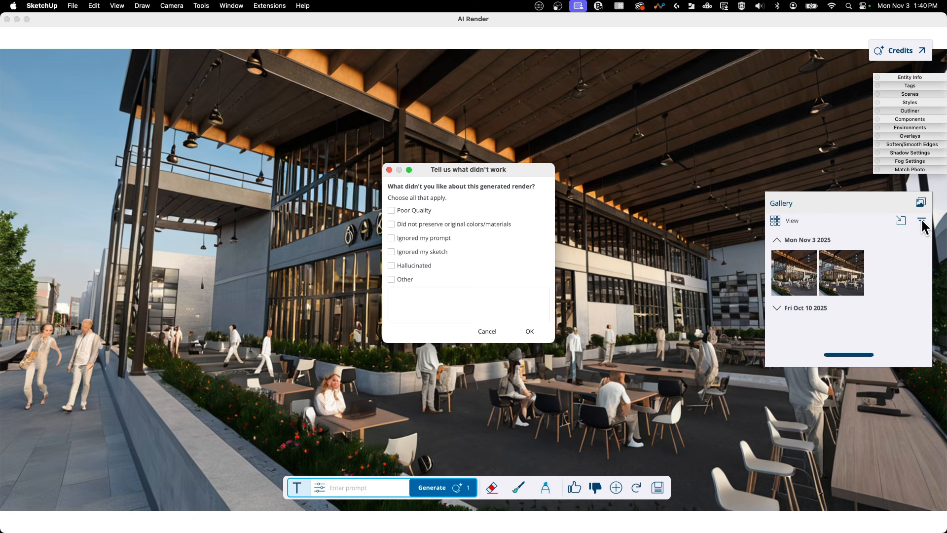
click(487, 331)
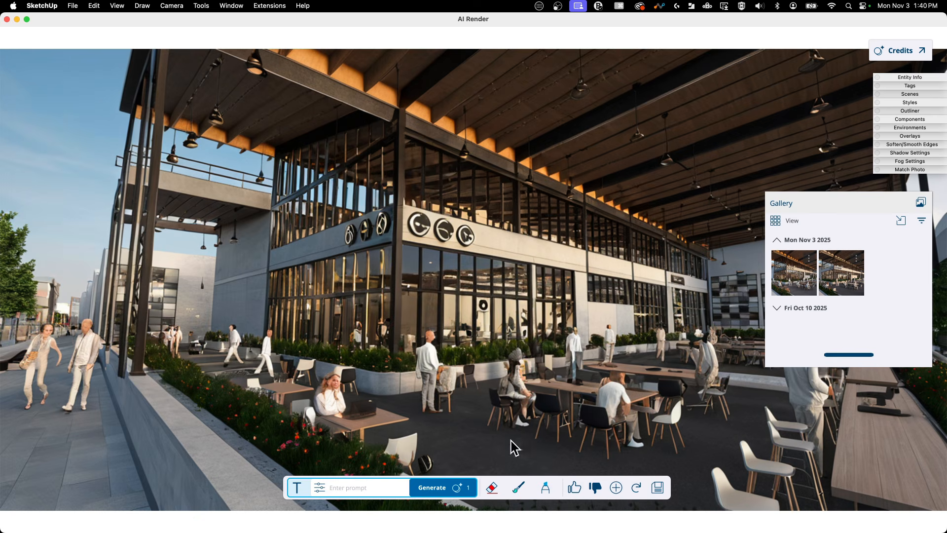
- Mark the displayed render as liked and check the gallery's rating filter options
click(575, 488)
click(921, 220)
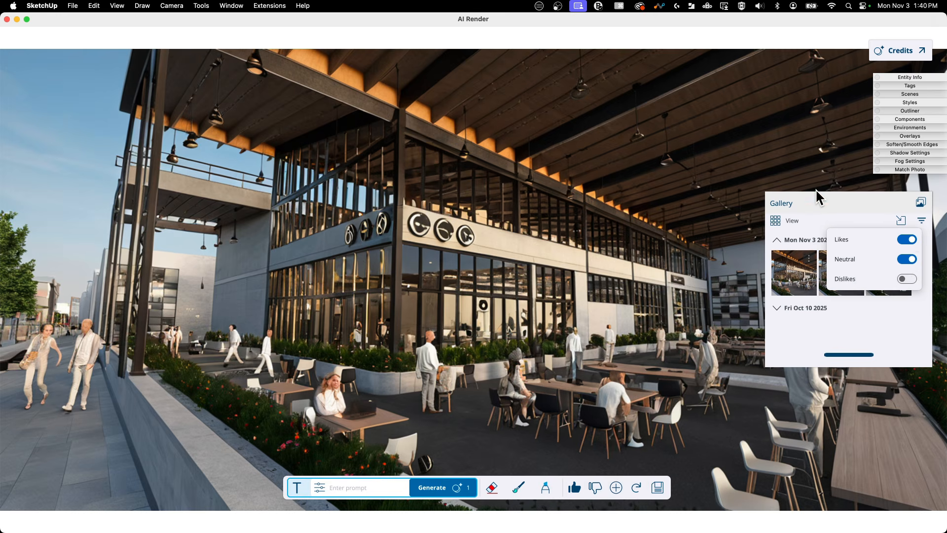
click(833, 200)
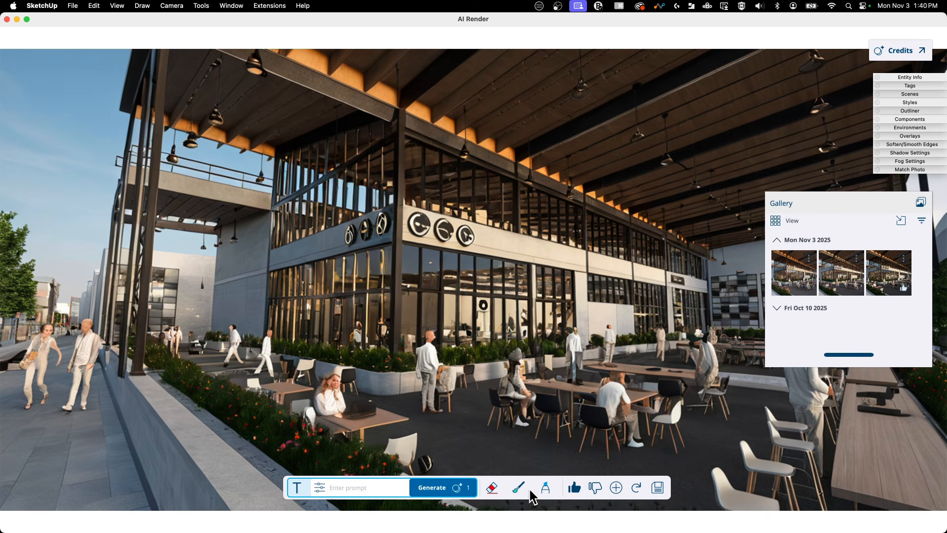
- Erase the walking woman on the sidewalk from the render and display the first generated variation in the gallery
click(491, 487)
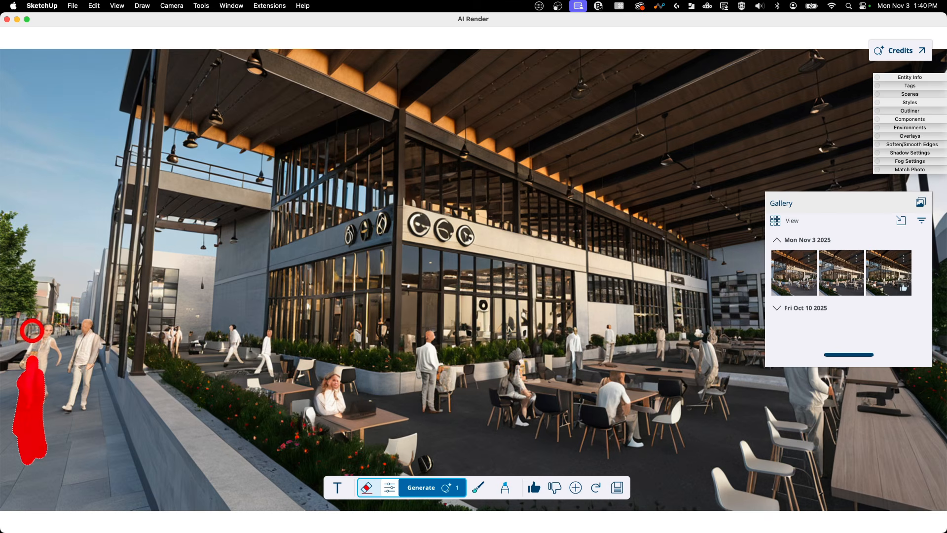
mouse_move(32, 330)
mouse_down()
mouse_move(44, 329)
mouse_move(20, 350)
mouse_move(10, 449)
mouse_move(47, 390)
mouse_move(54, 335)
mouse_move(41, 351)
mouse_move(63, 350)
mouse_move(49, 388)
mouse_move(25, 333)
mouse_move(10, 389)
mouse_move(65, 330)
mouse_move(49, 424)
mouse_move(8, 422)
mouse_move(5, 402)
mouse_up()
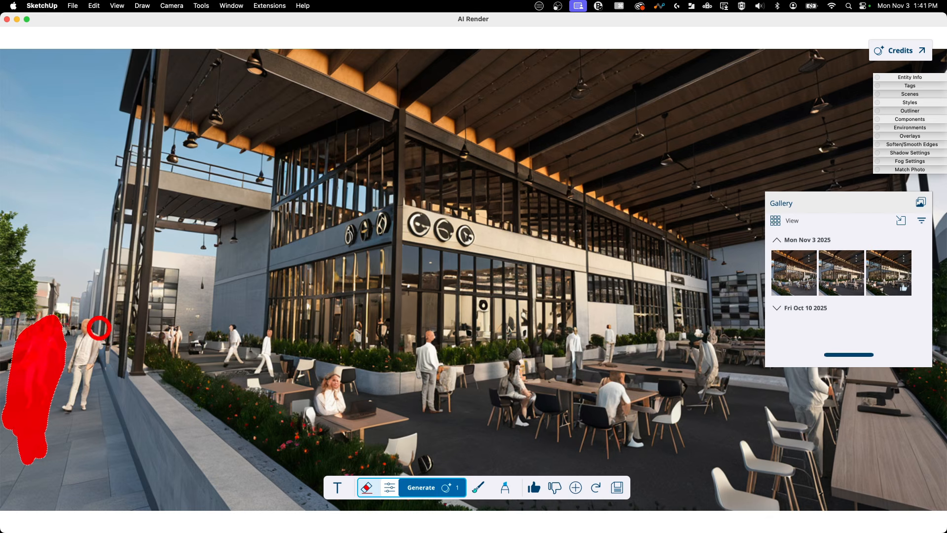
click(431, 488)
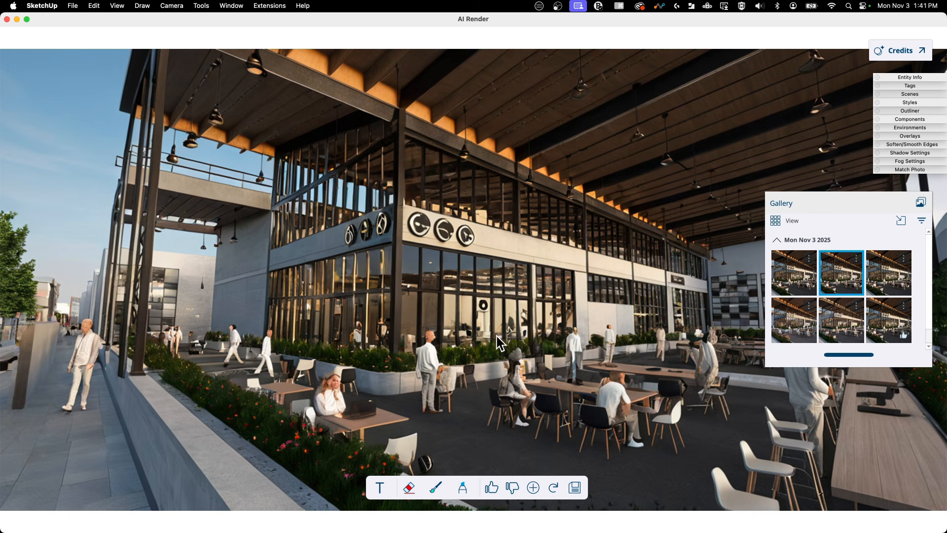
click(794, 274)
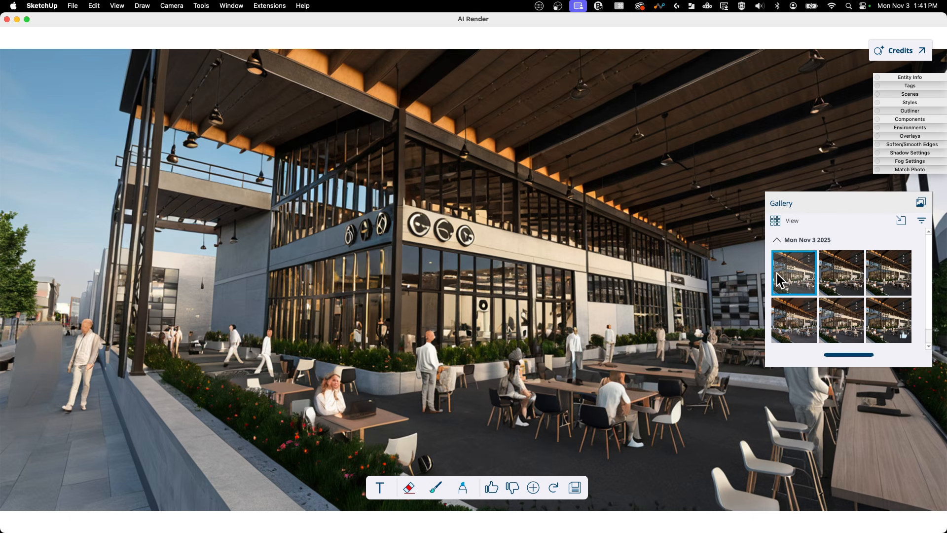
- Display the third variation of the erased render and try a brushed inpaint mask over the ground-floor glazing
click(895, 291)
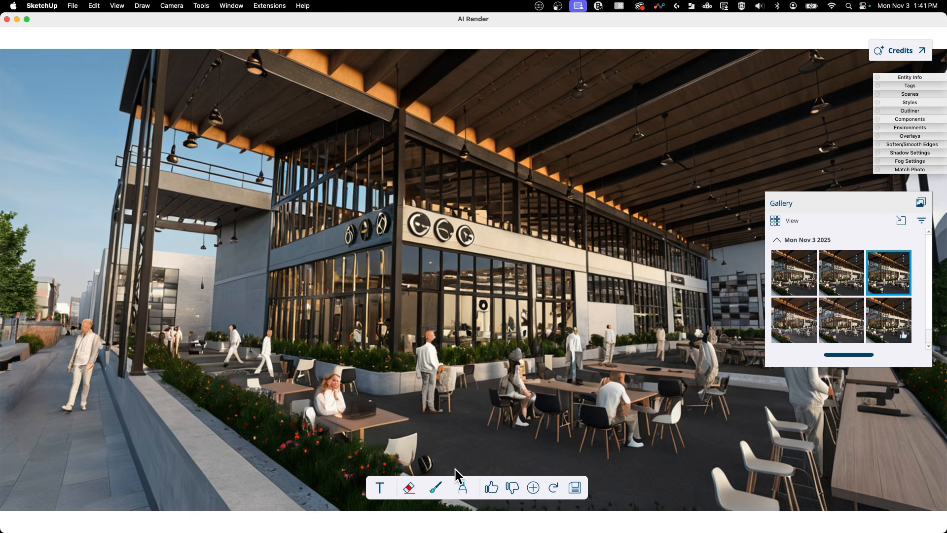
click(436, 488)
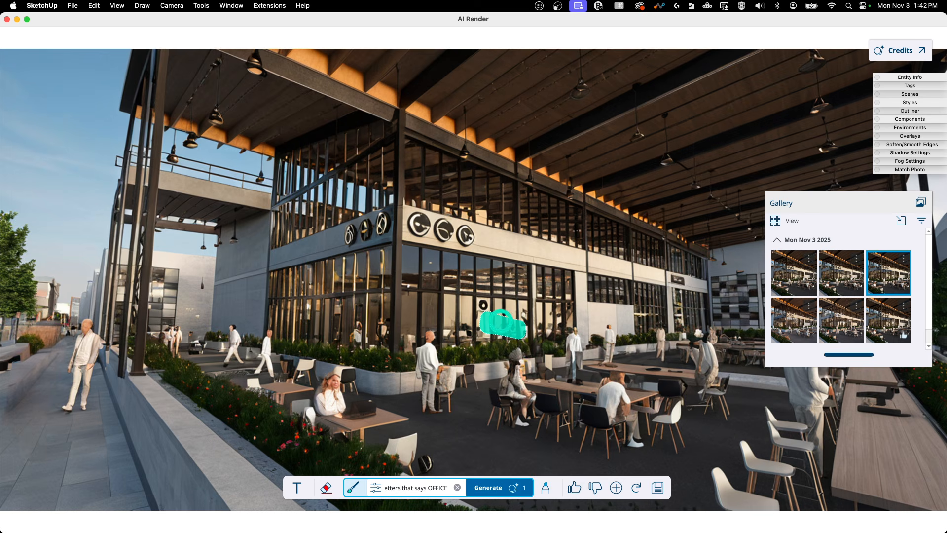
mouse_move(473, 323)
mouse_down()
mouse_move(488, 345)
mouse_move(545, 336)
mouse_move(523, 355)
mouse_move(535, 346)
mouse_move(464, 328)
mouse_move(535, 348)
mouse_move(508, 333)
mouse_move(493, 350)
mouse_up()
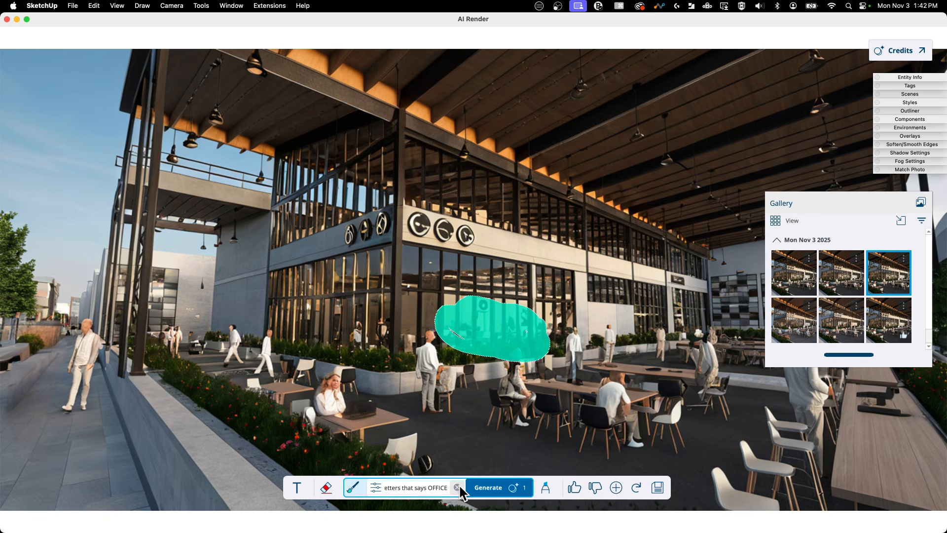
- Clear the leftover inpaint prompt and reset the painted mask
click(457, 487)
click(375, 487)
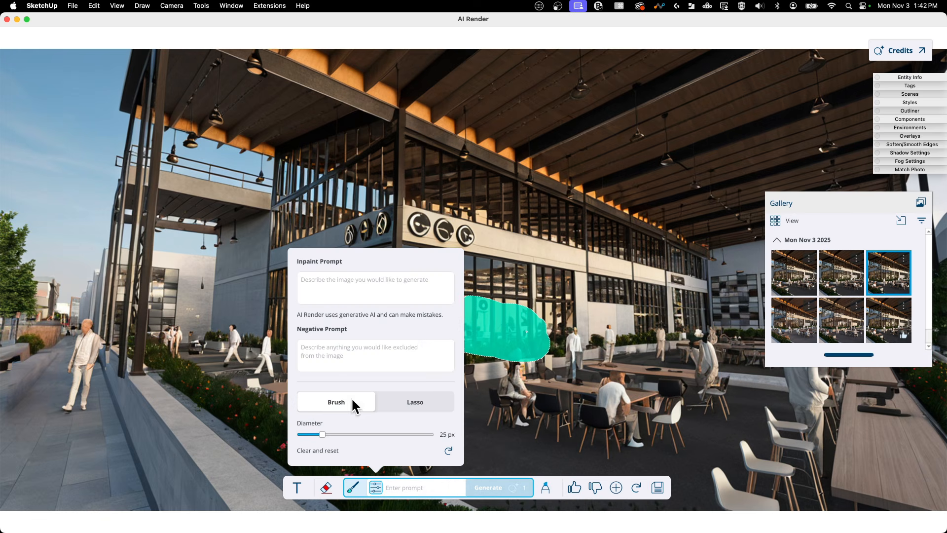
click(448, 451)
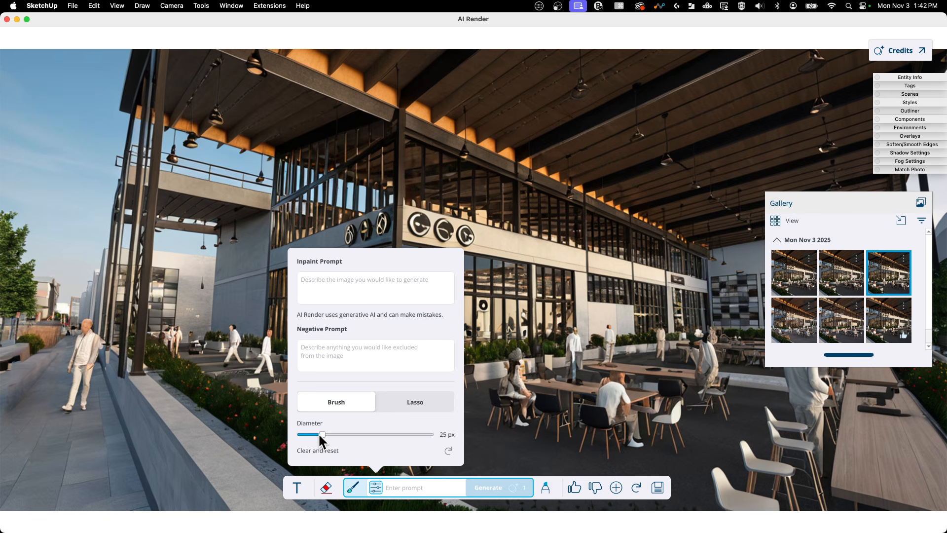
- Try the brush diameter and a lasso mask around the man standing by the tables, and reset the mask in brush mode
drag(343, 434, 407, 434)
click(412, 403)
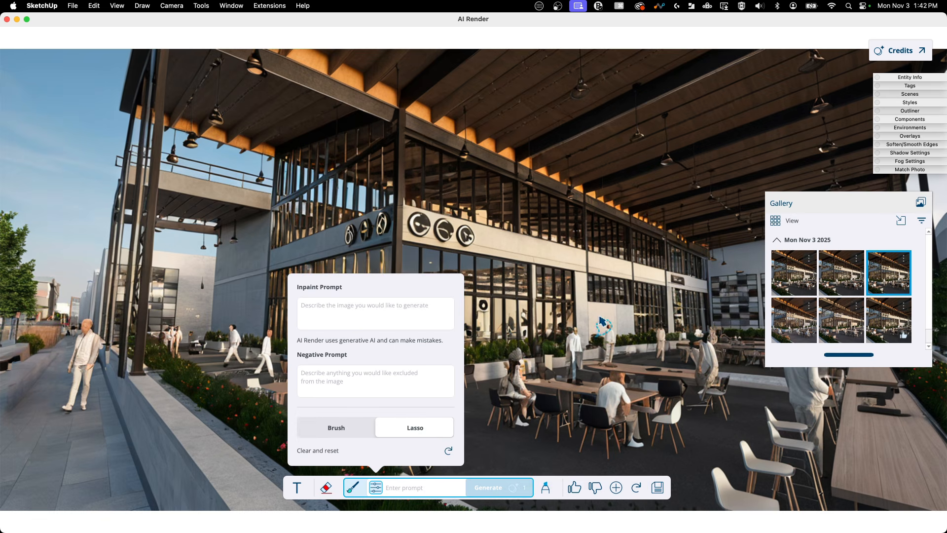
mouse_move(572, 302)
mouse_down()
mouse_move(549, 376)
mouse_move(585, 359)
mouse_move(588, 328)
mouse_move(564, 302)
mouse_up()
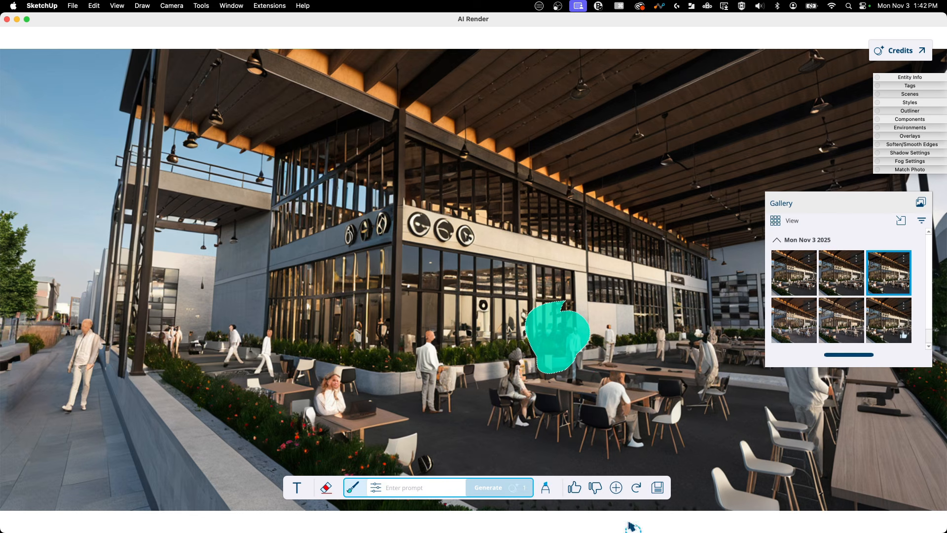
click(375, 487)
click(342, 427)
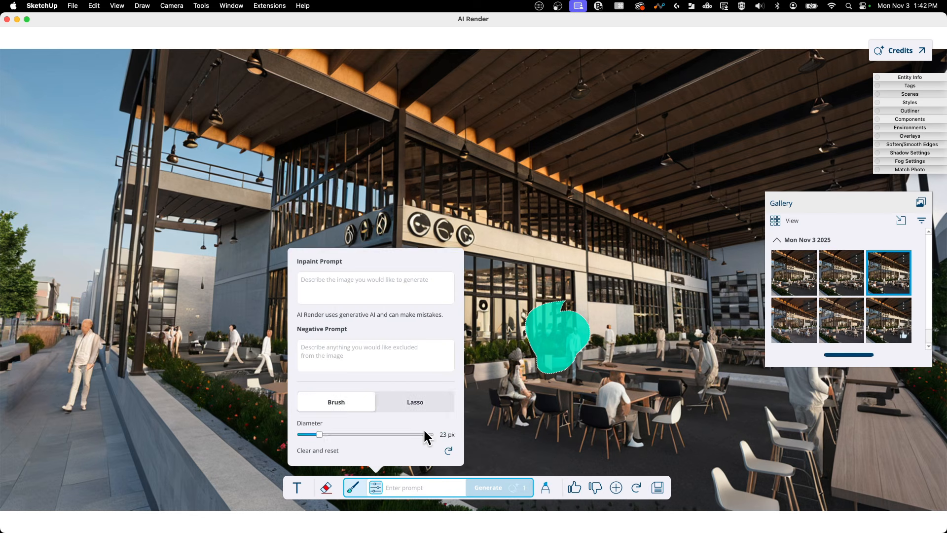
click(421, 412)
click(448, 452)
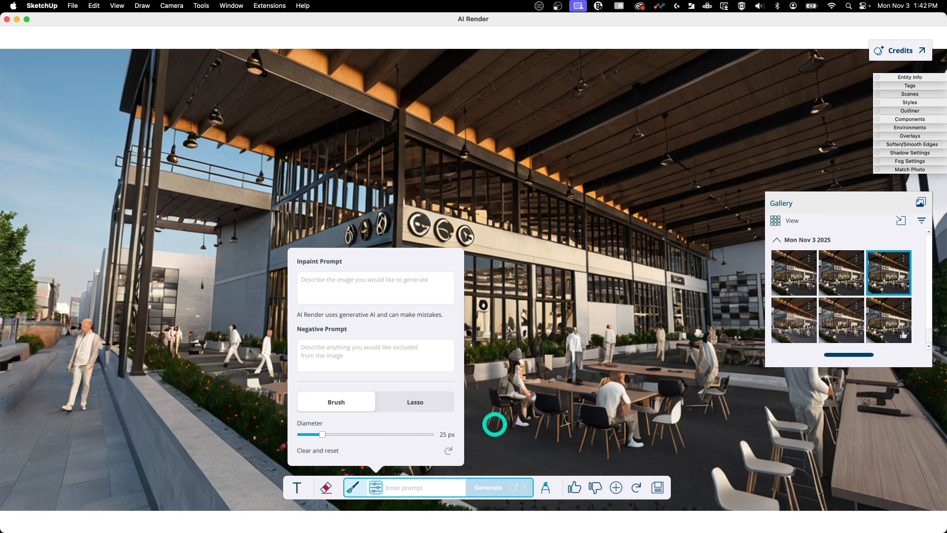
click(375, 488)
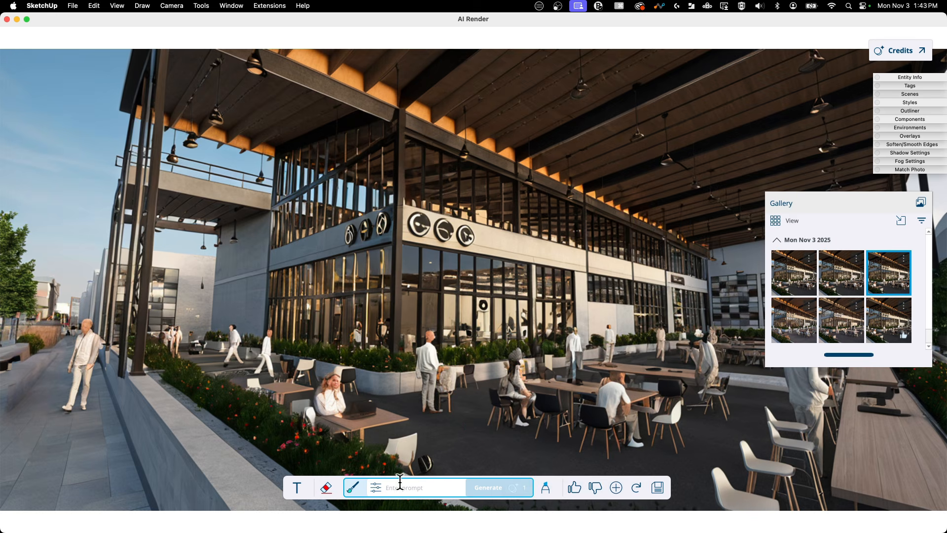
- Outline the blank concrete fascia panel above the ground-floor windows as the inpaint area with the Lasso
click(375, 488)
click(399, 401)
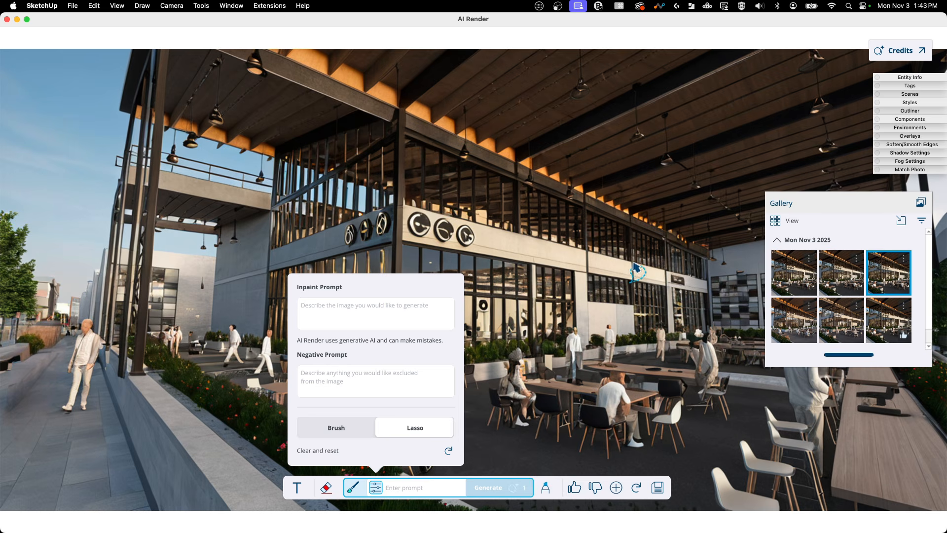
mouse_move(622, 260)
mouse_down()
mouse_move(583, 250)
mouse_move(588, 275)
mouse_move(638, 282)
mouse_move(639, 268)
mouse_up()
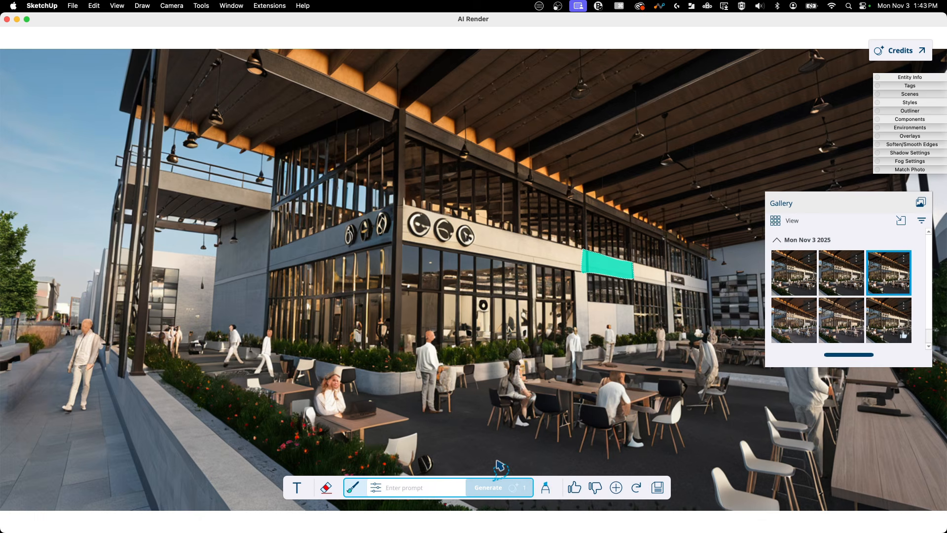
- Generate an inpaint of the masked panel with the prompt "A sign with big bold black letters that reads OFFICE"
text(A)
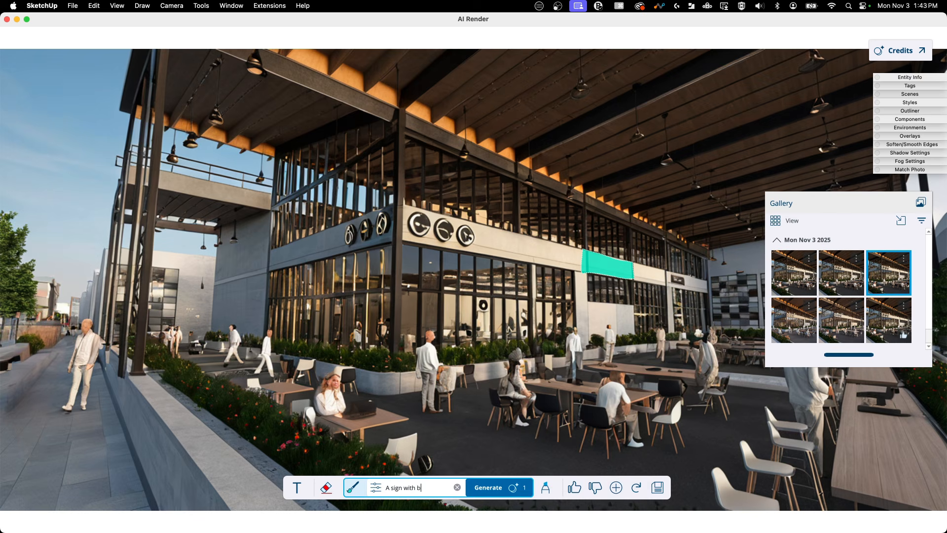
text(sign with big bold black)
text( letters th)
text(at reads )
text(OFFICE)
click(496, 488)
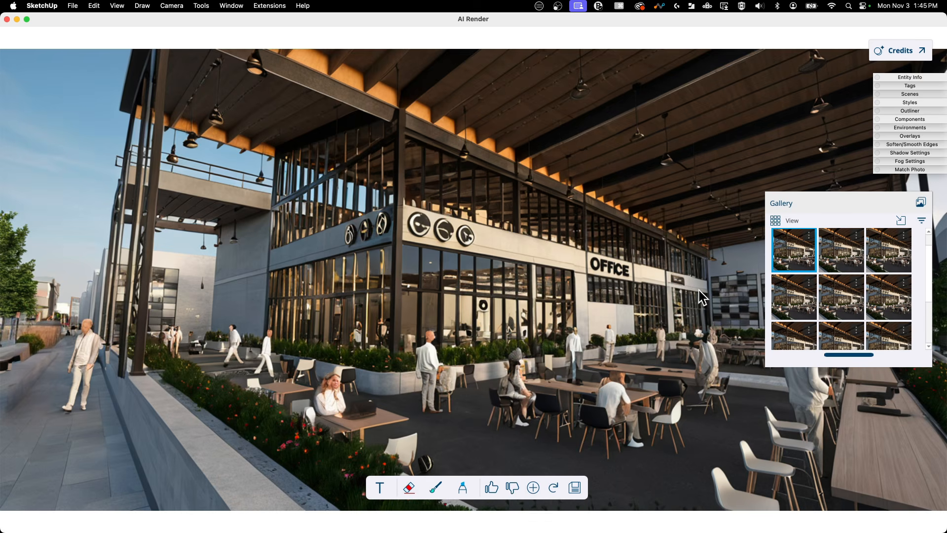
- Compare the three generated sign variations in the gallery and return to the first one
click(854, 254)
click(883, 253)
click(846, 254)
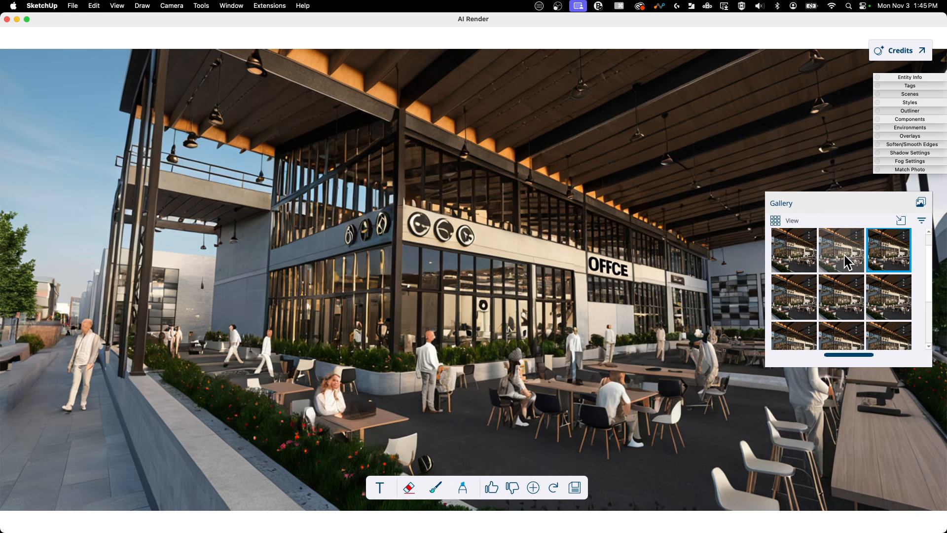
click(813, 262)
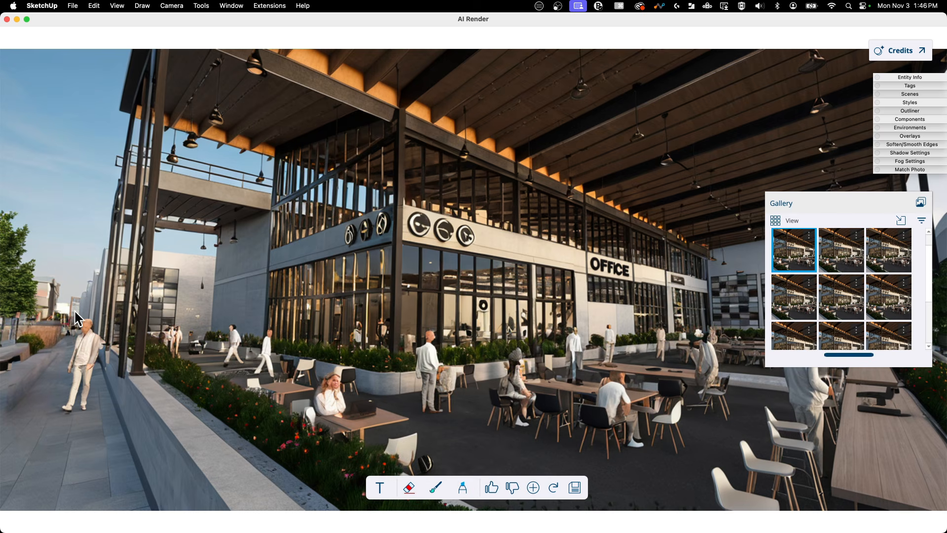
- Activate the Sketch tool, clear its leftover prompt and reset the old sketch on the sidewalk
click(463, 488)
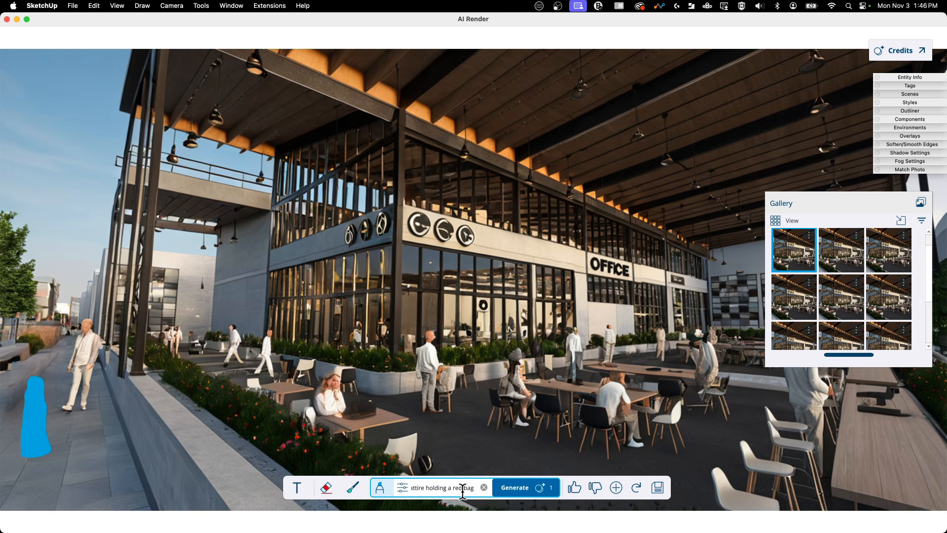
click(484, 488)
click(403, 487)
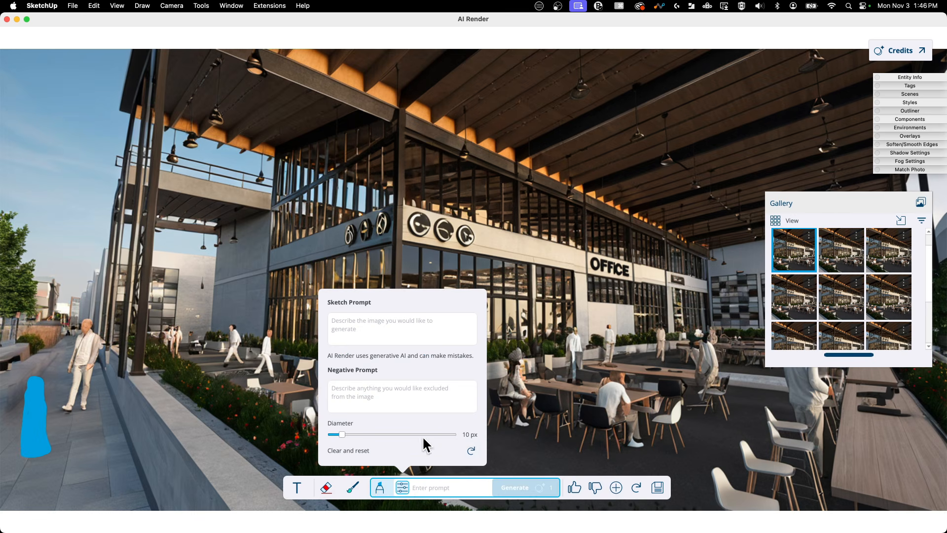
click(471, 450)
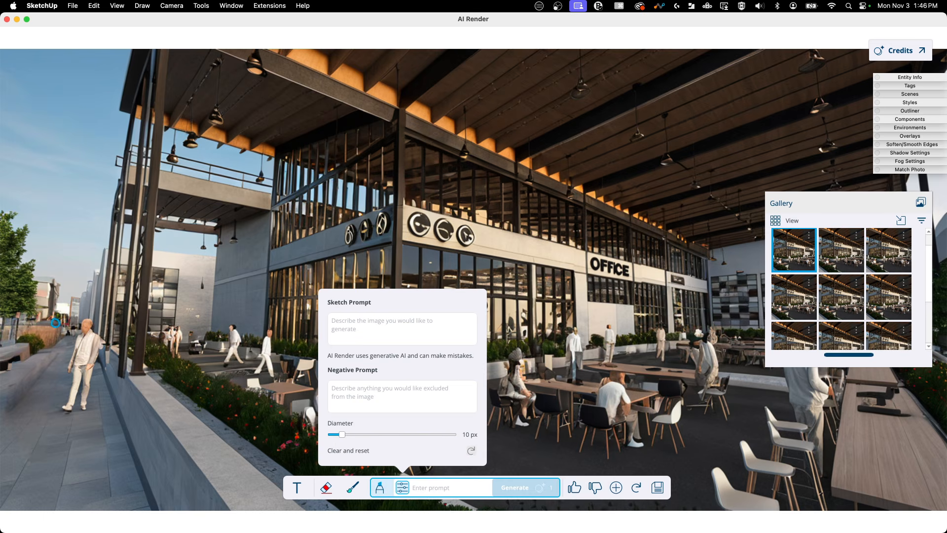
- Sketch a filled silhouette of a person on the sidewalk beside the walking man
mouse_move(56, 323)
mouse_down()
mouse_move(34, 353)
mouse_move(30, 407)
mouse_move(44, 395)
mouse_up()
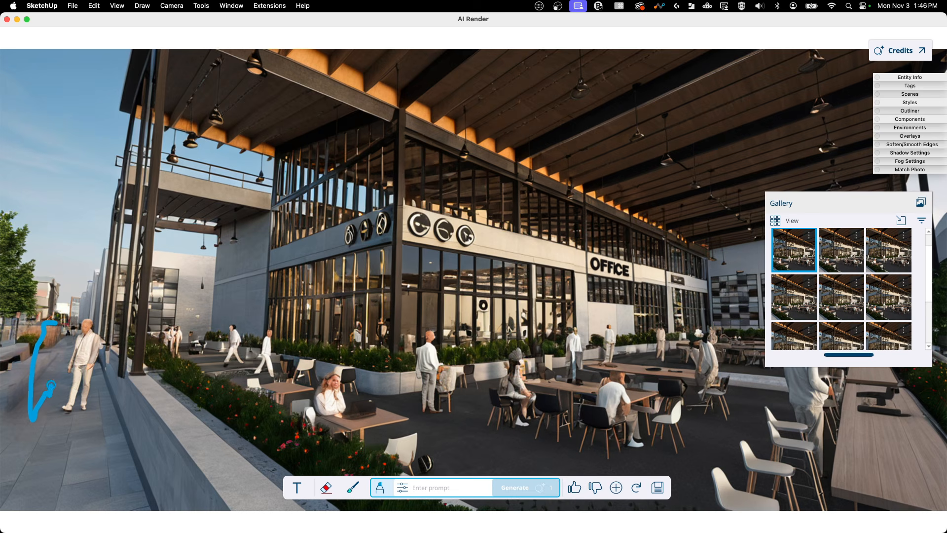
mouse_move(59, 351)
mouse_down()
mouse_move(61, 332)
mouse_move(43, 346)
mouse_move(32, 421)
mouse_up()
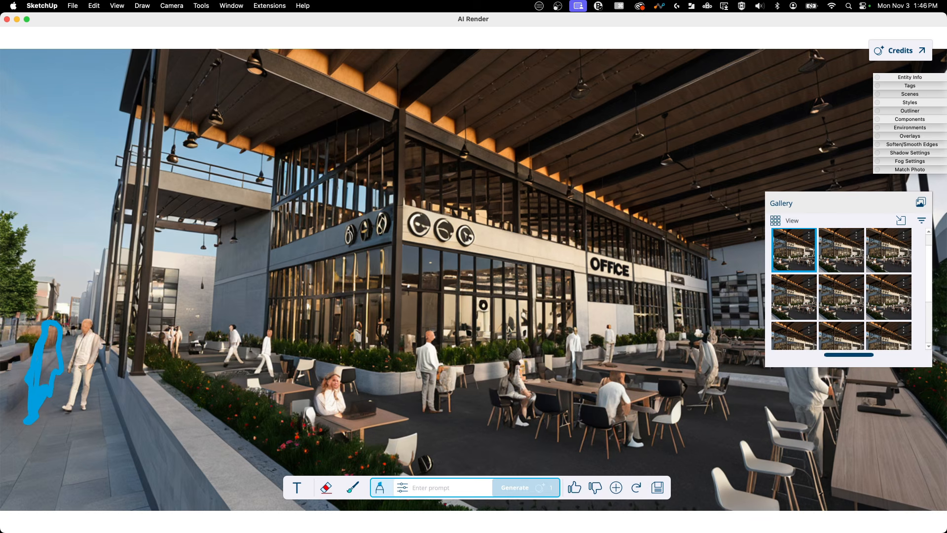
drag(51, 328, 46, 370)
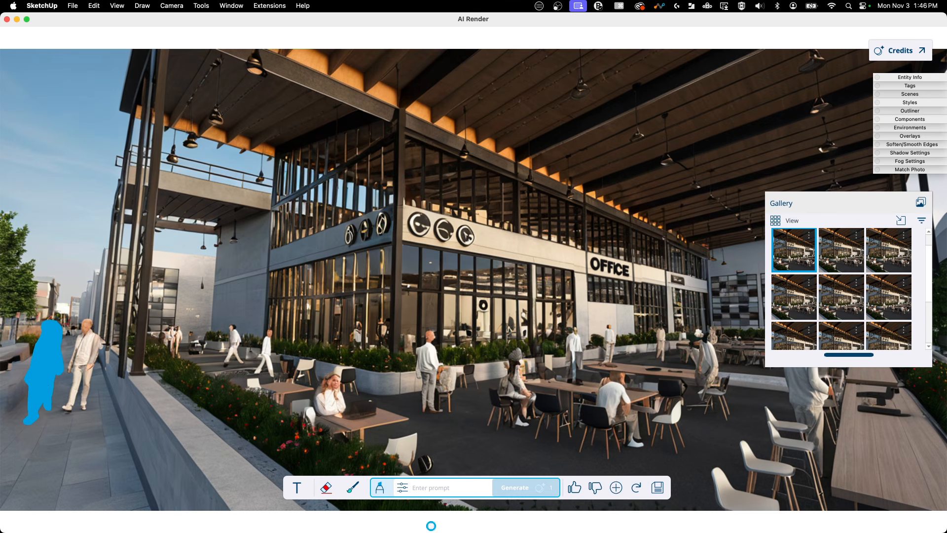
- Generate the sketched figure from a prompt describing a woman in business attire carrying a black handbag
text(w)
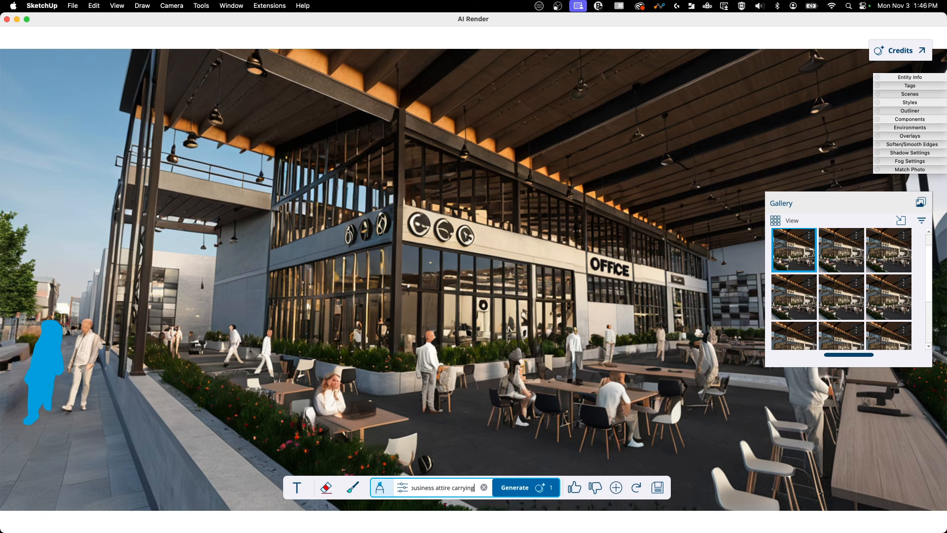
text(black handbag)
click(544, 490)
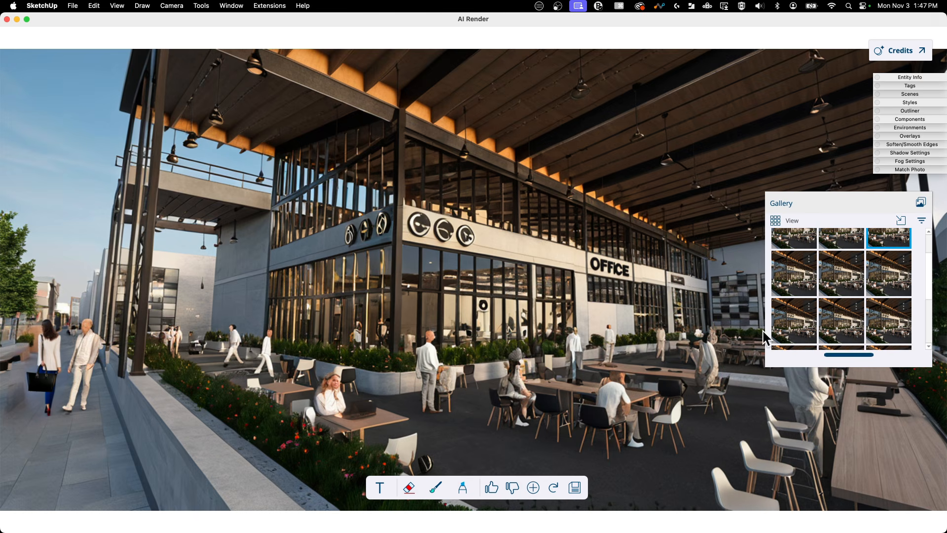
- Compare the three generated variations of the woman, display the first one and close the gallery
scroll(838, 306, up, 1)
click(833, 282)
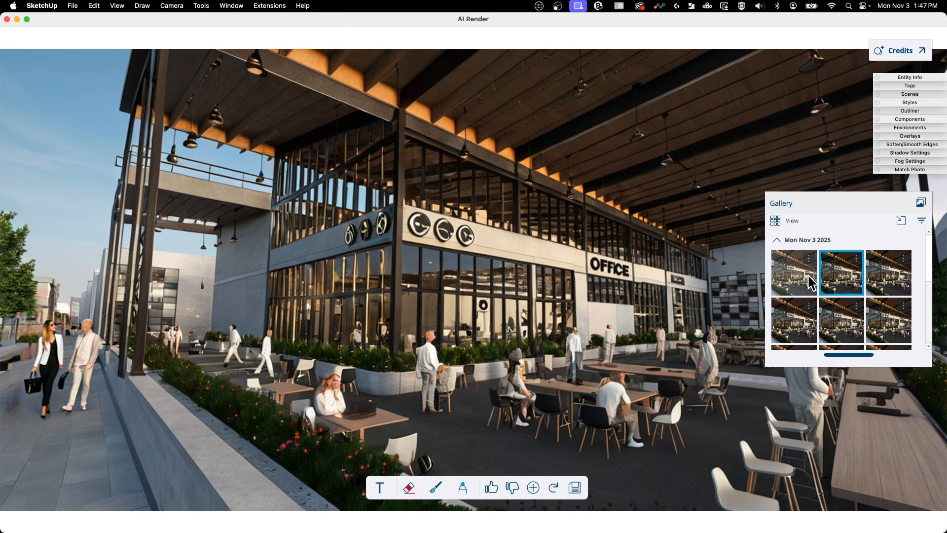
click(808, 276)
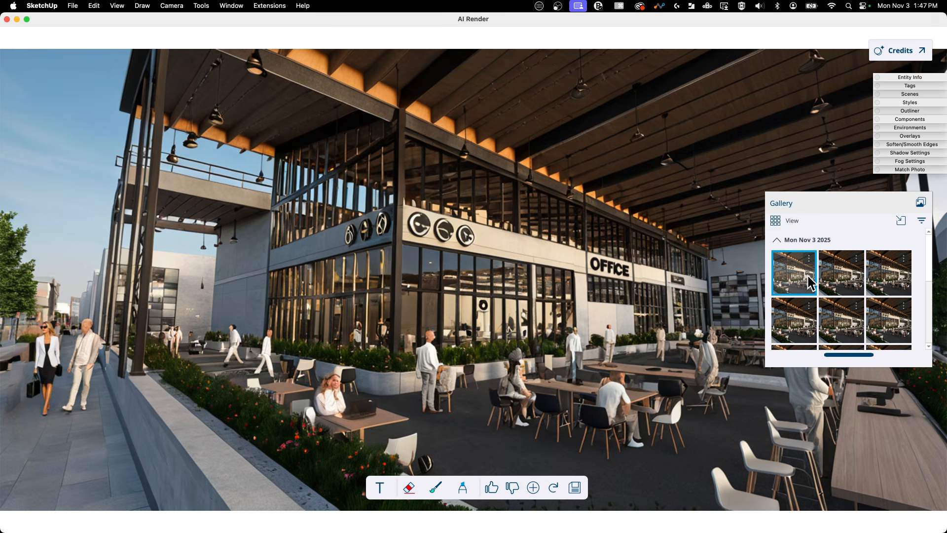
click(883, 281)
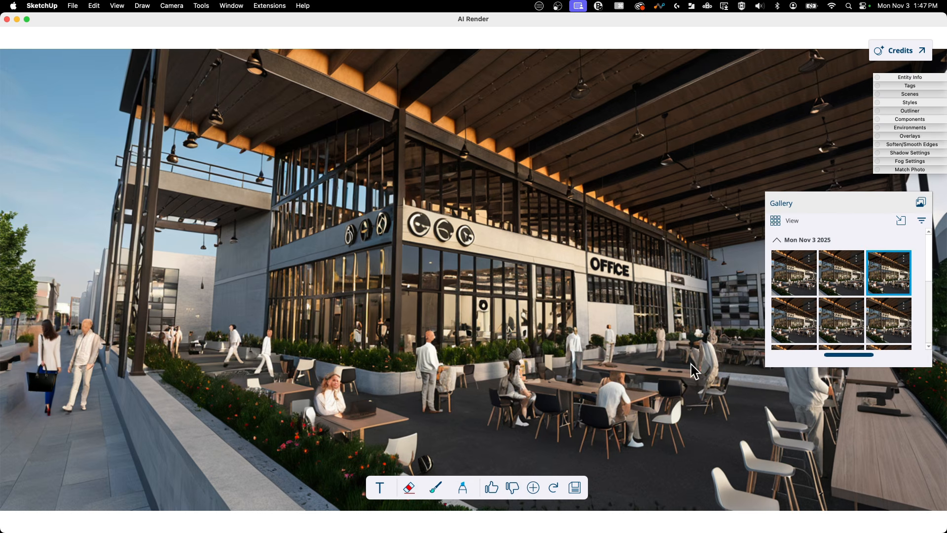
click(841, 275)
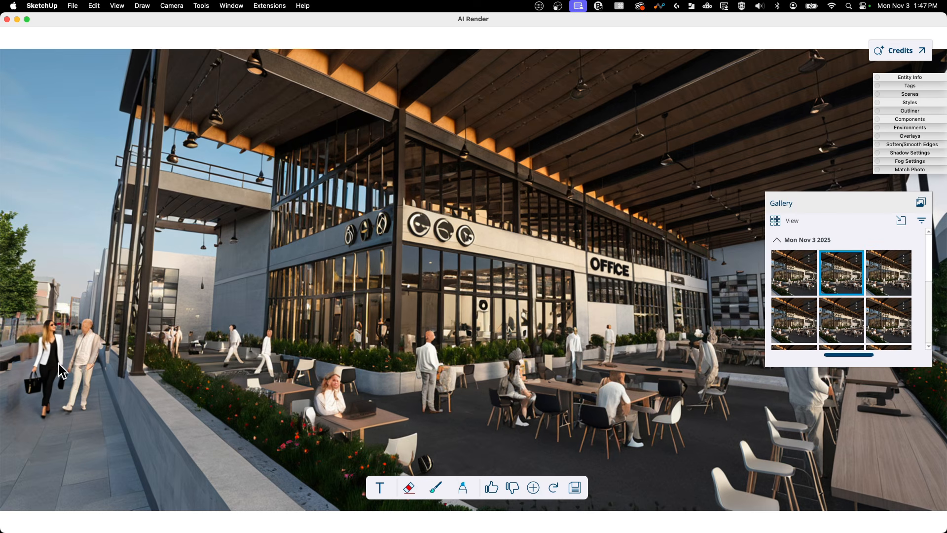
click(794, 273)
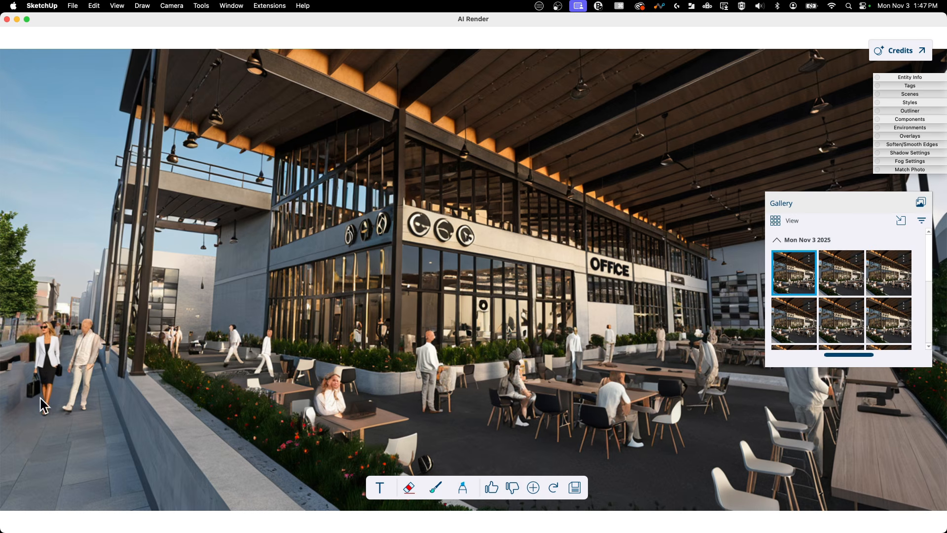
click(839, 204)
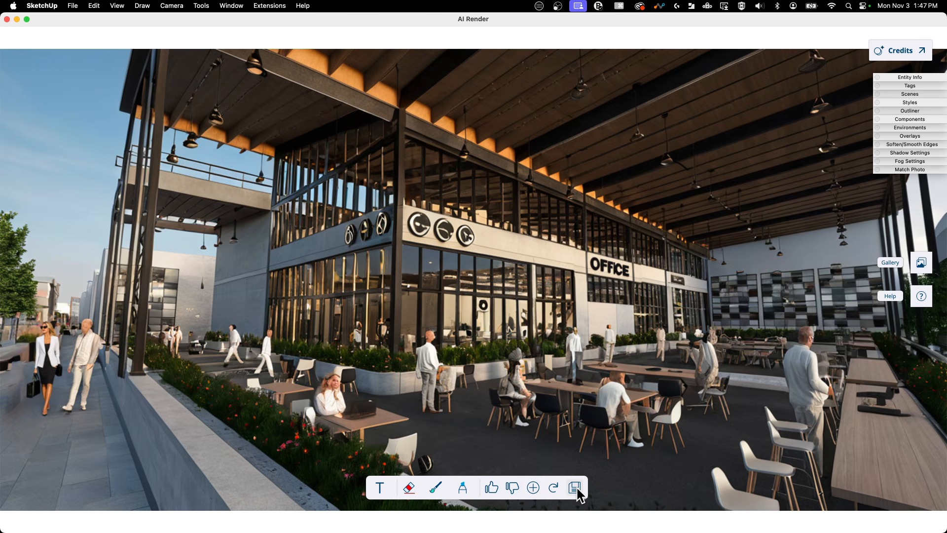